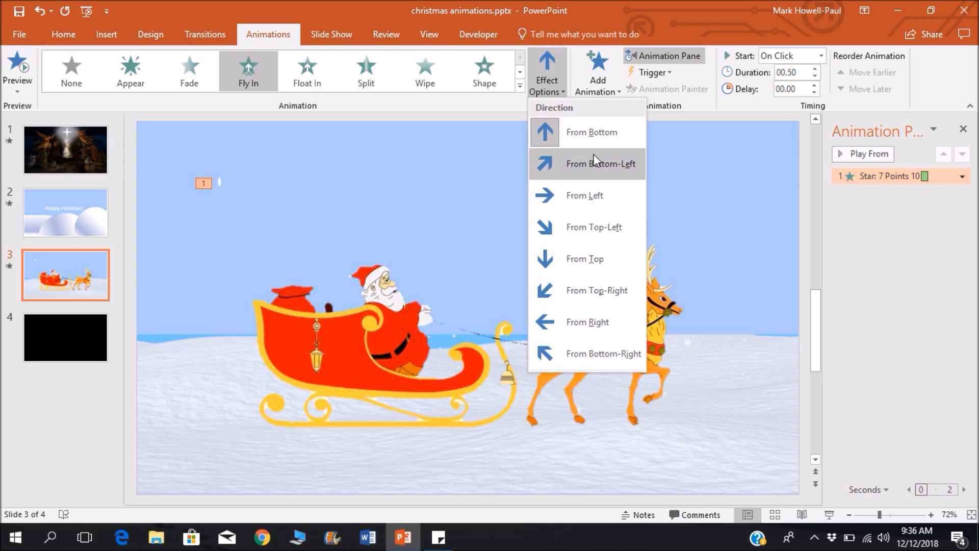
# - Set the star's Fly In direction to From Top and move the star down onto the snow behind the sleigh
pyautogui.click(602, 259)
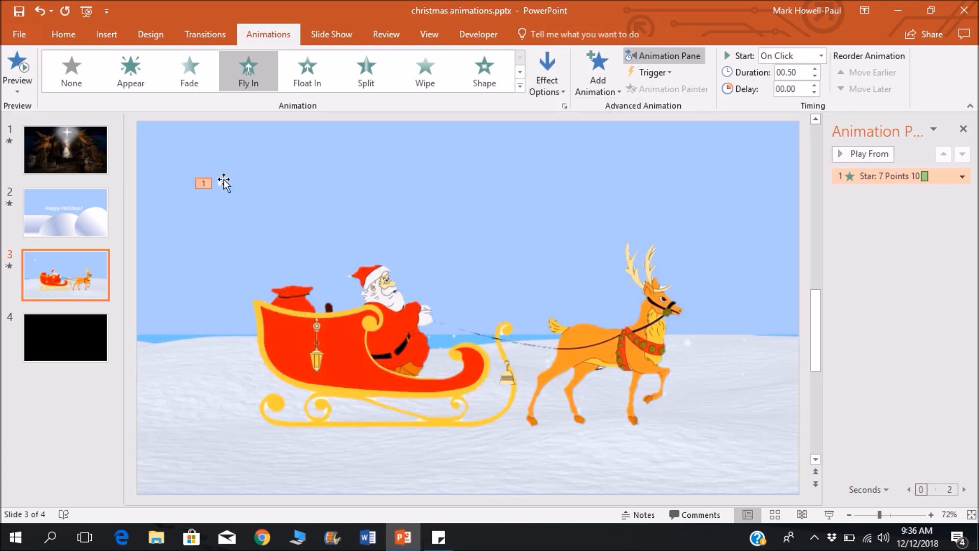
pyautogui.click(219, 182)
pyautogui.moveTo(205, 251); pyautogui.dragTo(202, 302)
pyautogui.moveTo(176, 355); pyautogui.dragTo(177, 356)
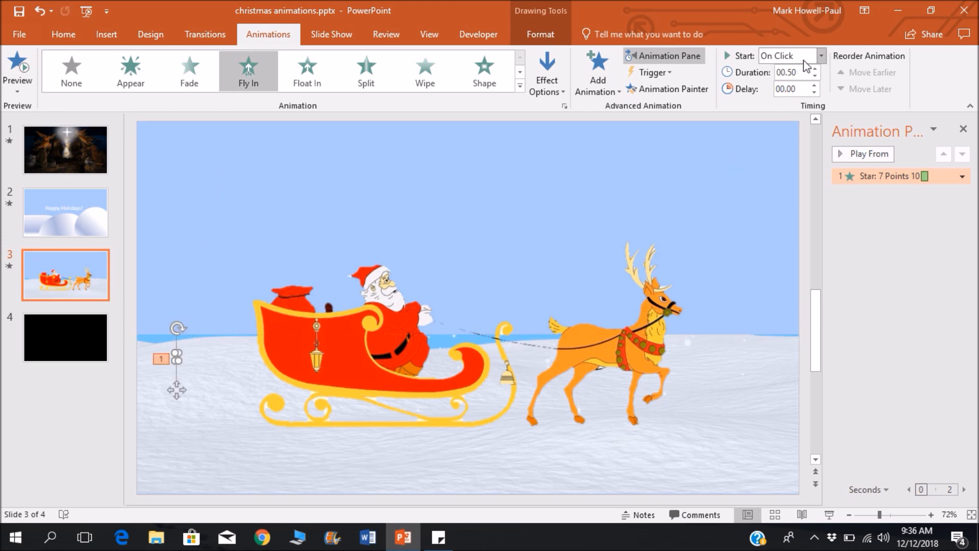
# - Set the star's Fly In timing to start With Previous, last 1 second (Fast) and repeat Until End of Slide
pyautogui.click(820, 56)
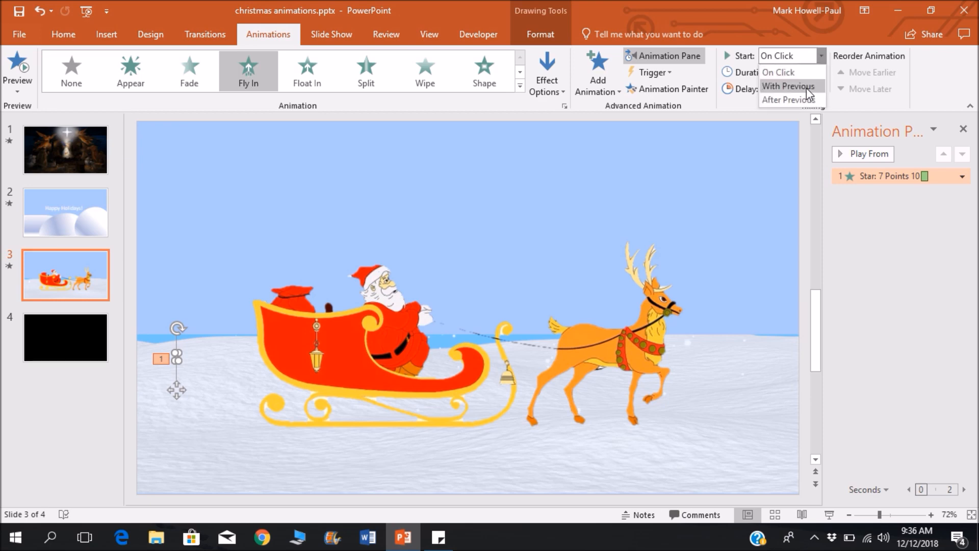
pyautogui.click(806, 87)
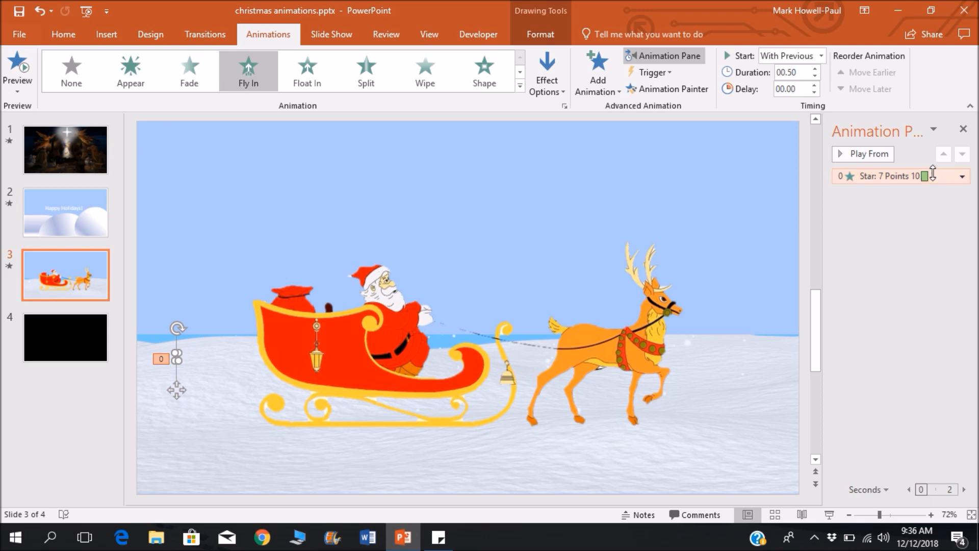
pyautogui.click(913, 184)
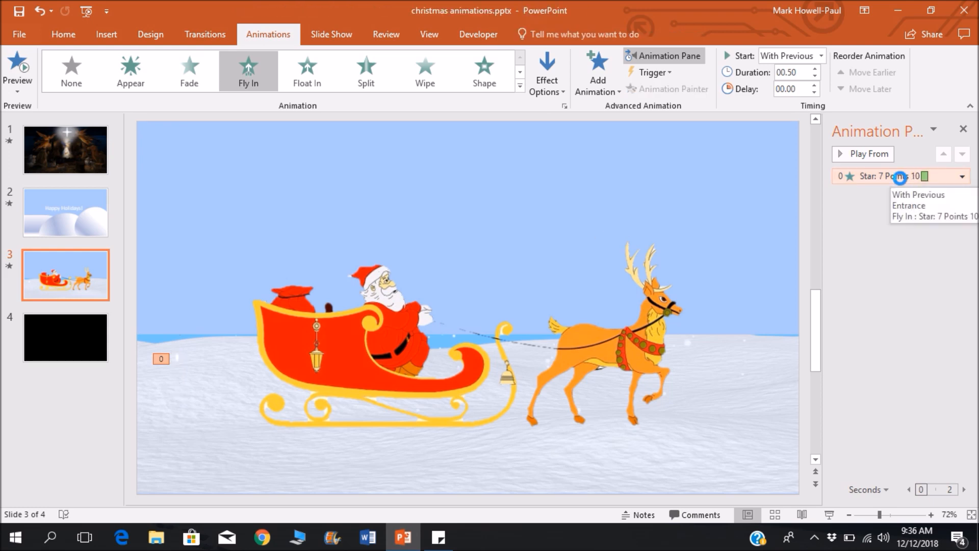
pyautogui.doubleClick(902, 184)
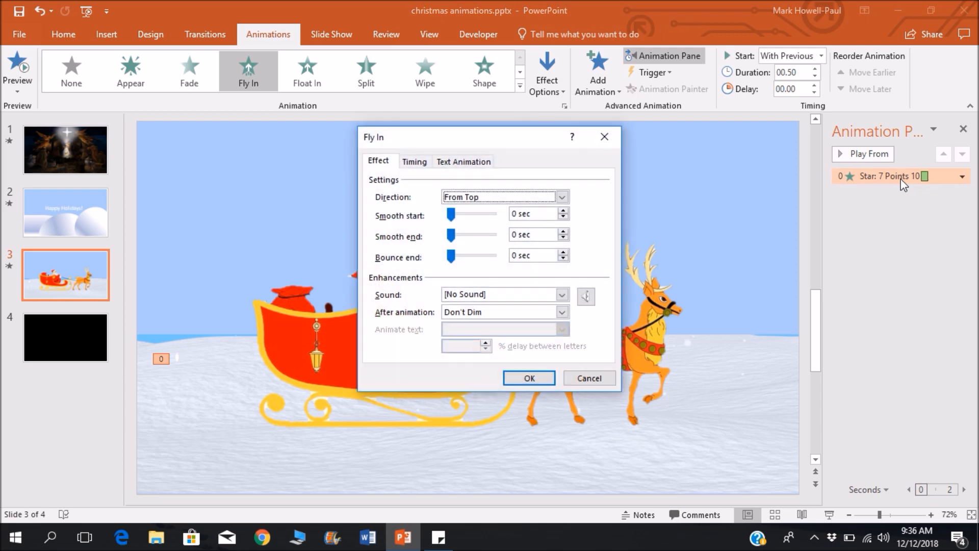
pyautogui.click(415, 162)
pyautogui.click(527, 233)
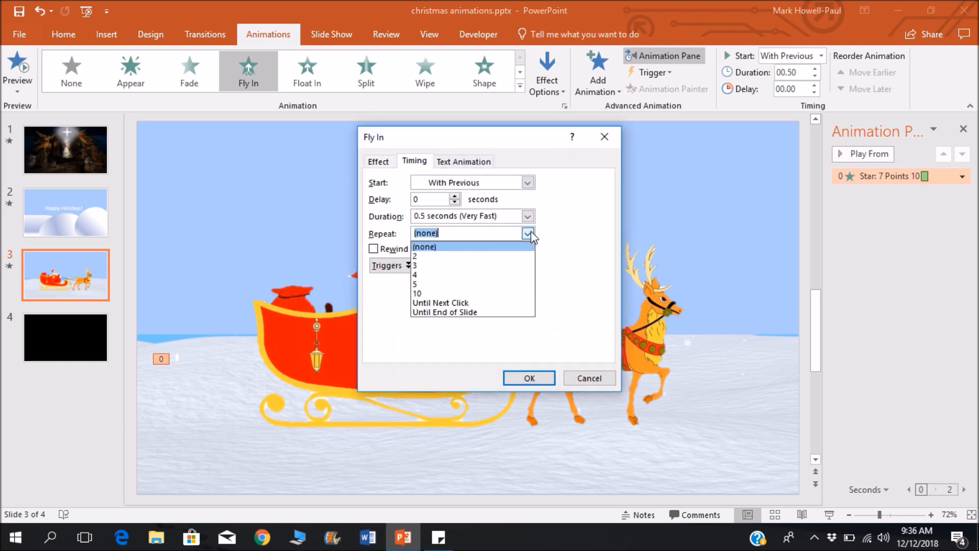
pyautogui.click(497, 310)
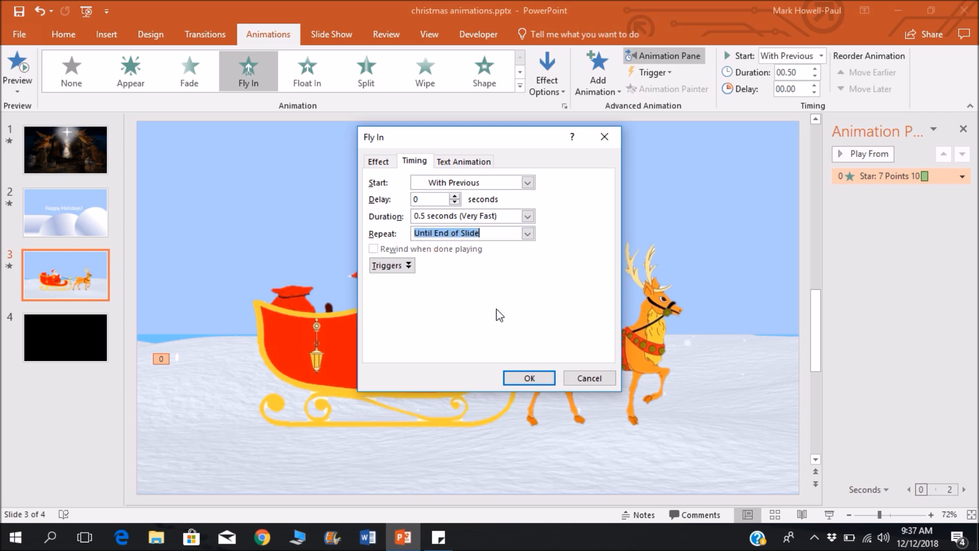
pyautogui.click(527, 216)
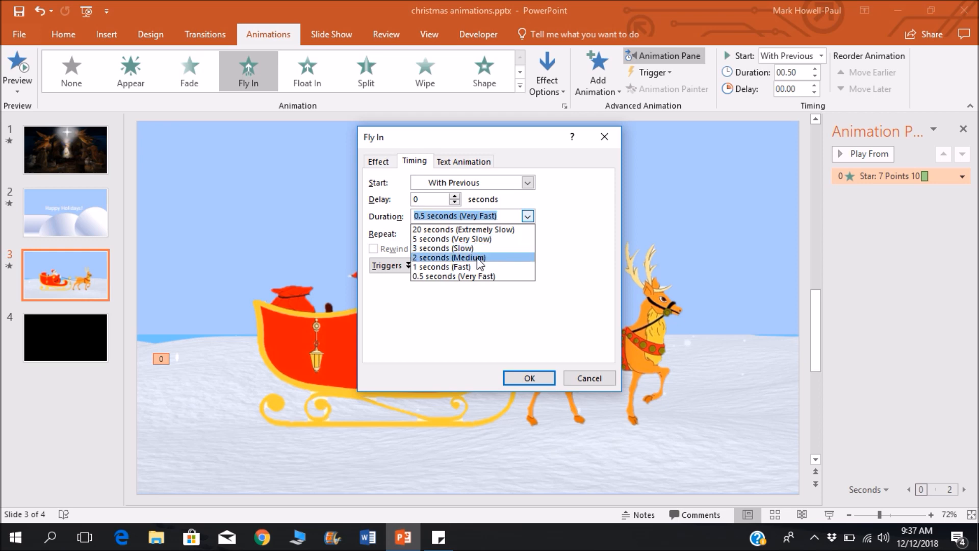
pyautogui.click(466, 266)
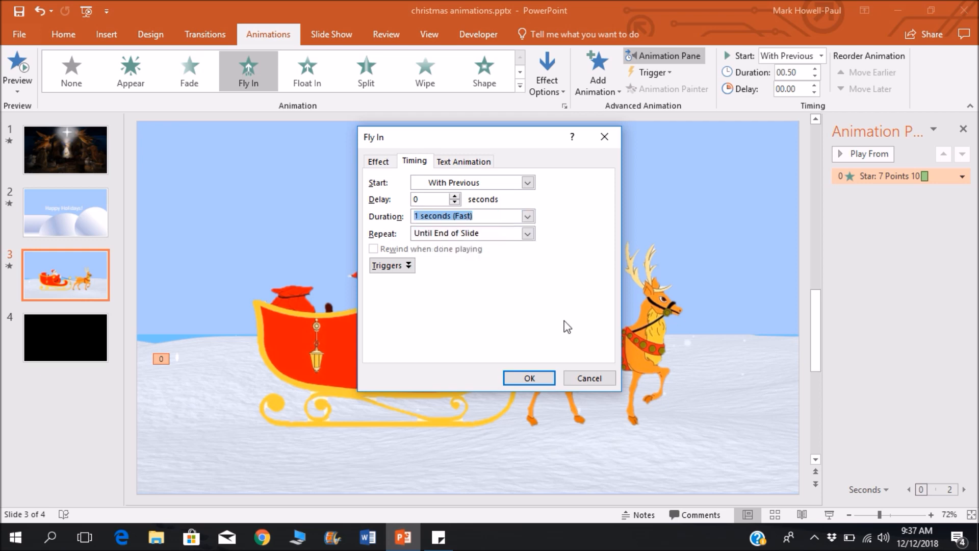
pyautogui.click(525, 377)
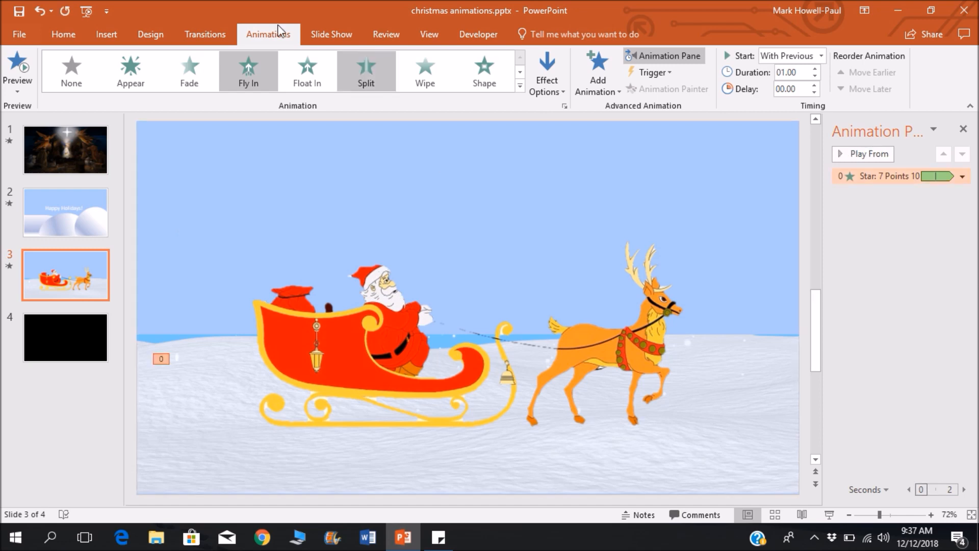
# - Preview the falling star's animation and play the slide show from the current slide, and return to editing
pyautogui.click(18, 62)
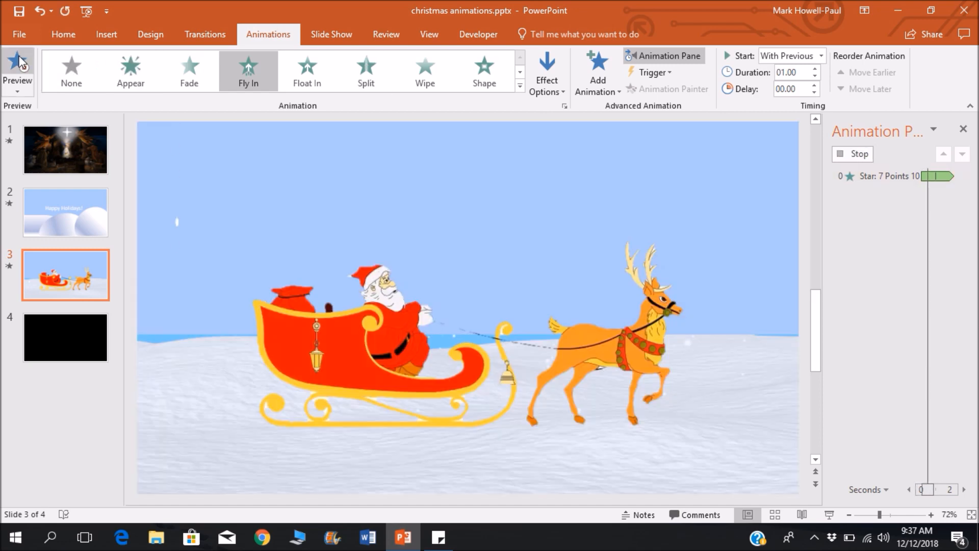
pyautogui.click(331, 34)
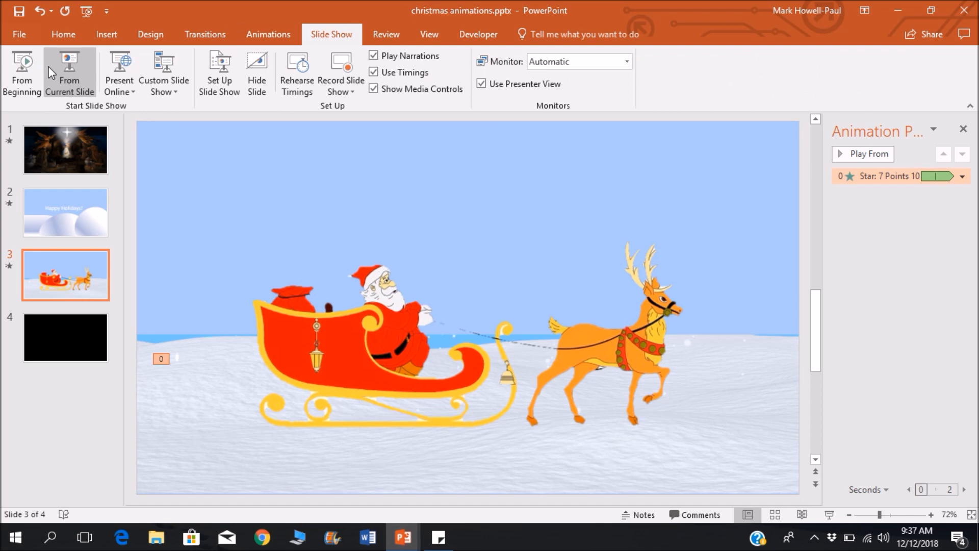
pyautogui.click(51, 72)
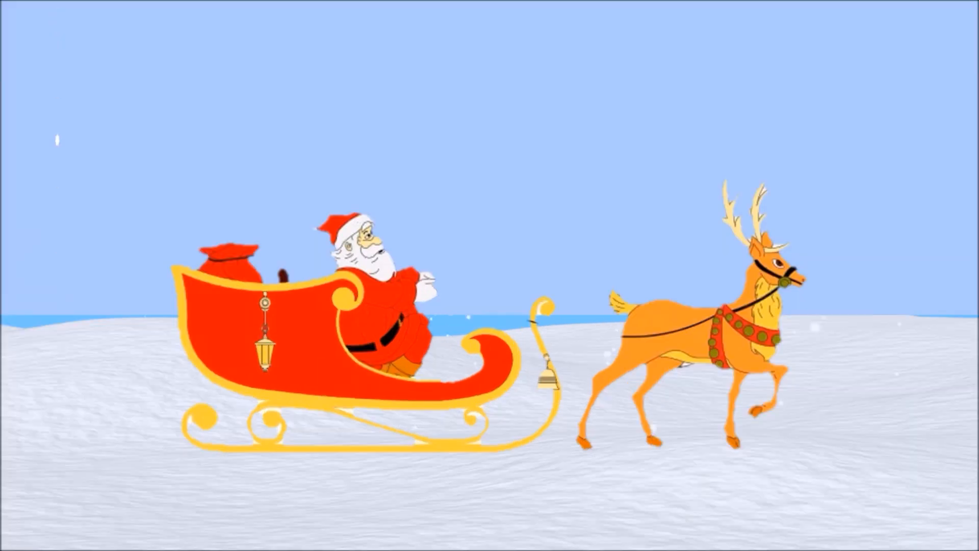
pyautogui.press('Escape')
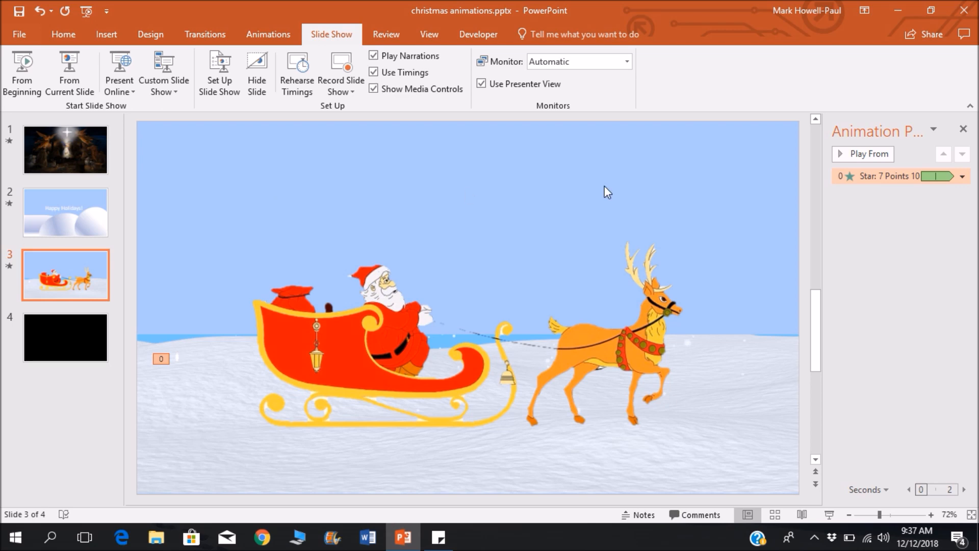
# - Duplicate the animated star and place the copy beside the original, closer to the sleigh
pyautogui.click(903, 180)
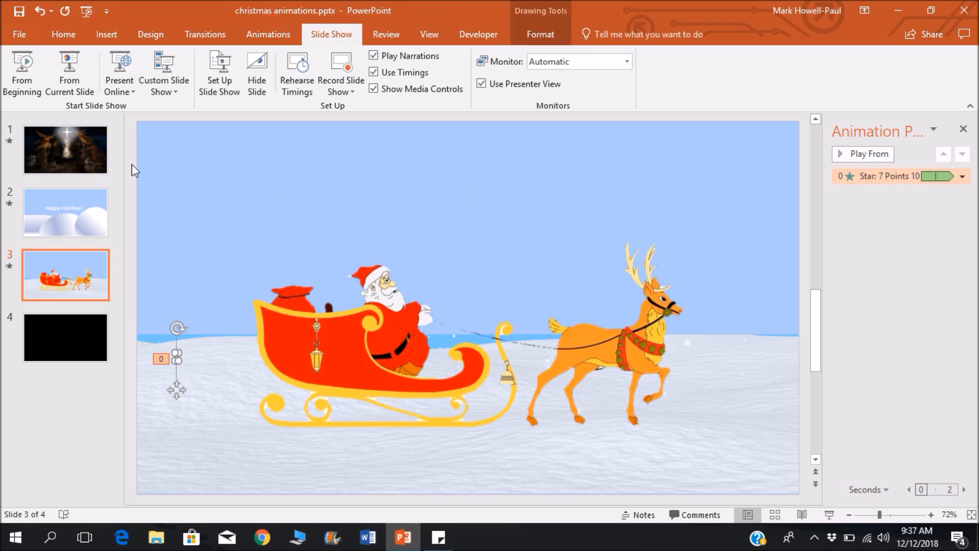
pyautogui.click(72, 40)
pyautogui.click(42, 73)
pyautogui.click(20, 65)
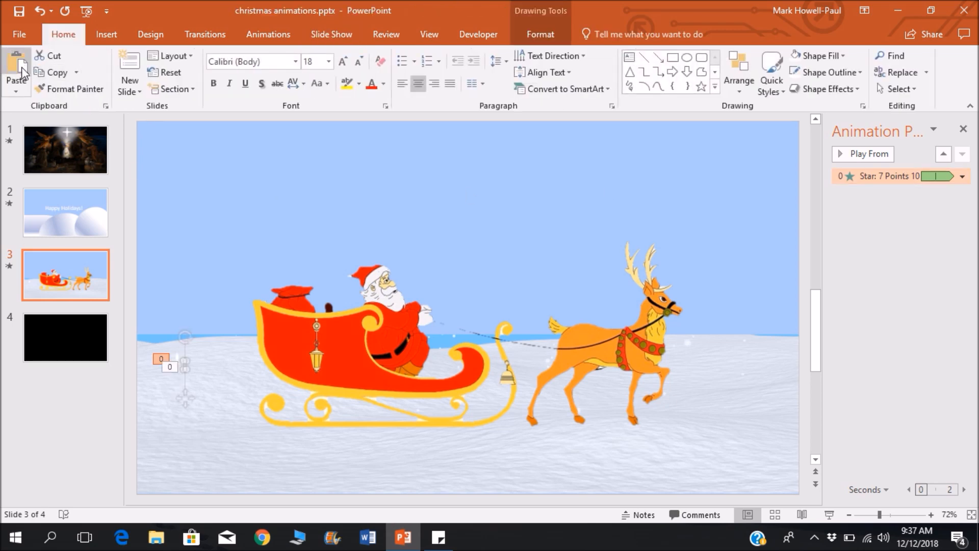
pyautogui.moveTo(184, 398); pyautogui.dragTo(213, 389)
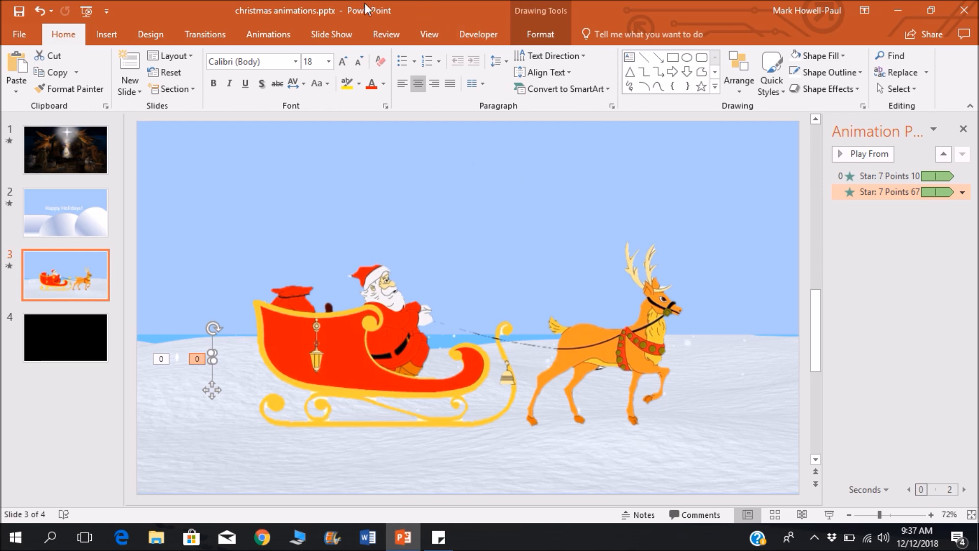
# - Set the Fly In duration of the copied star nearest the sleigh to 2 seconds (Medium)
pyautogui.click(291, 33)
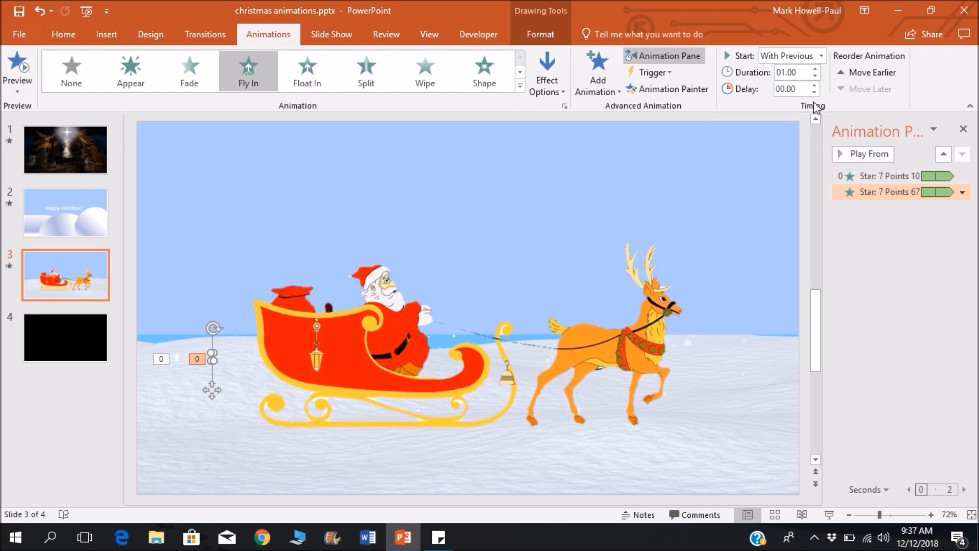
pyautogui.doubleClick(887, 193)
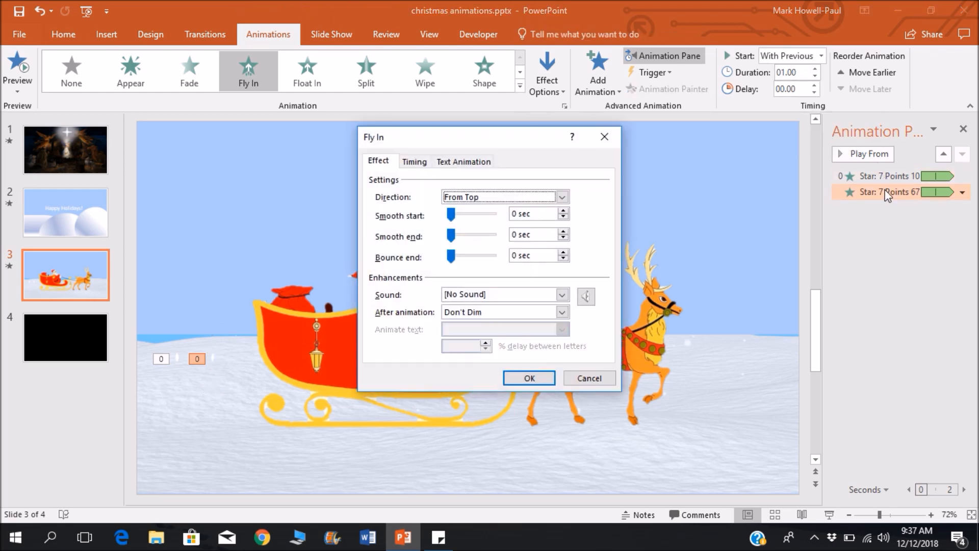
pyautogui.click(414, 162)
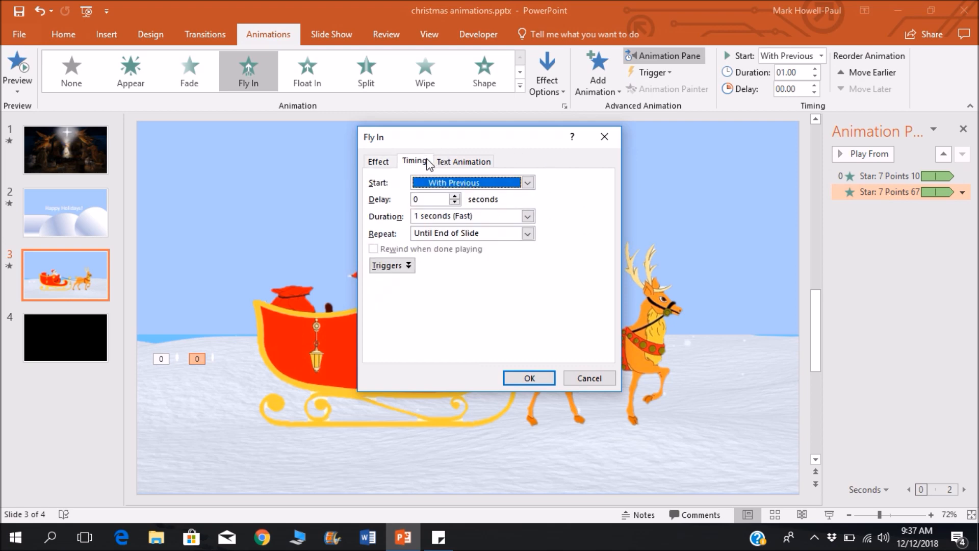
pyautogui.click(528, 216)
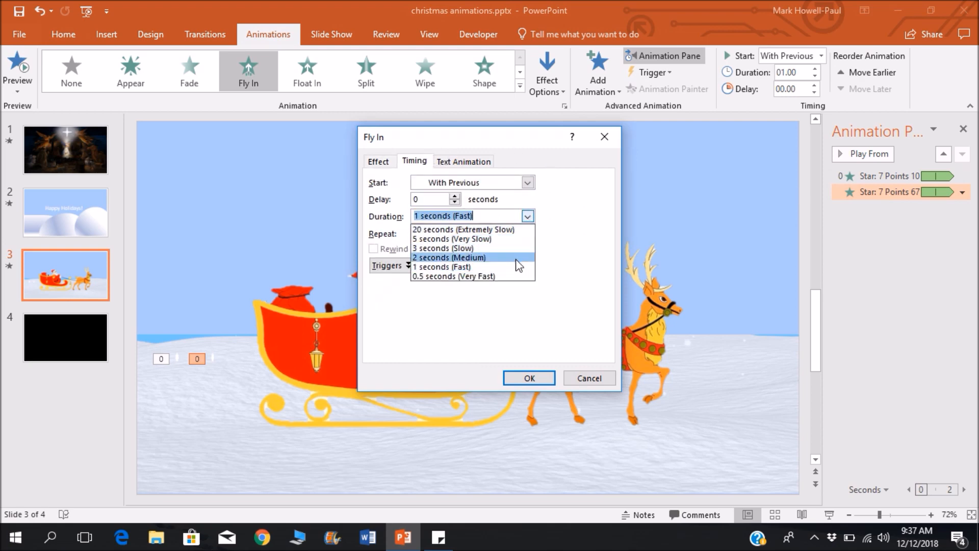
pyautogui.click(518, 257)
pyautogui.click(535, 377)
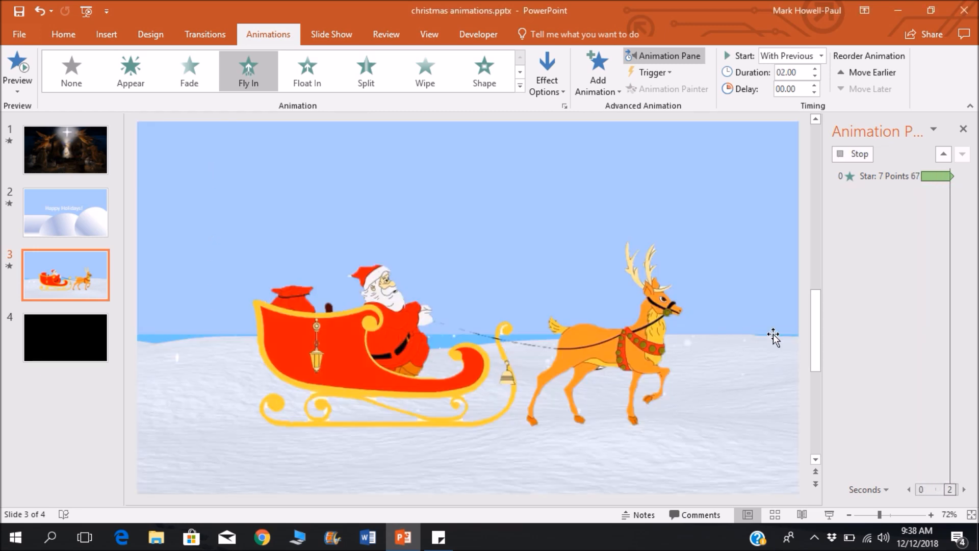
pyautogui.click(754, 265)
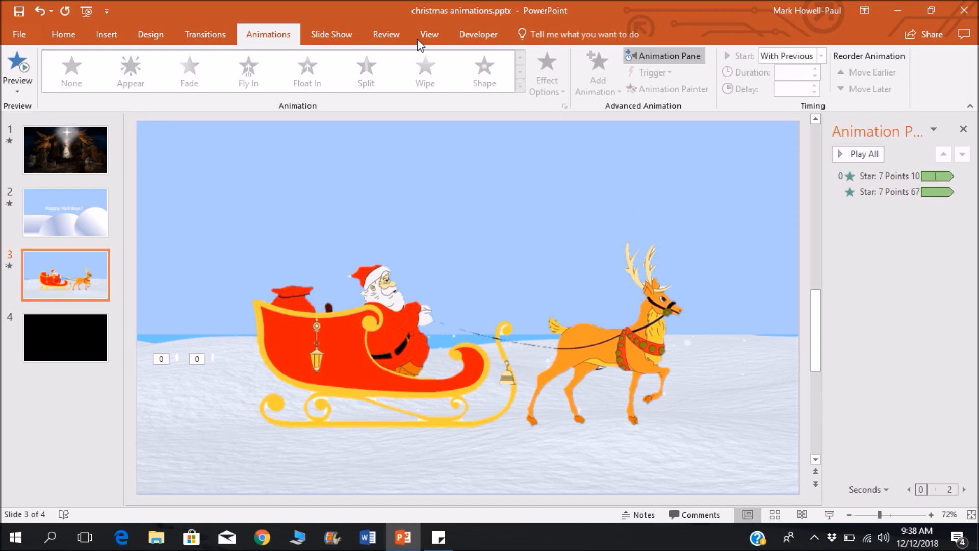
# - Duplicate the first star again and place this copy below and between the two existing stars
pyautogui.click(17, 63)
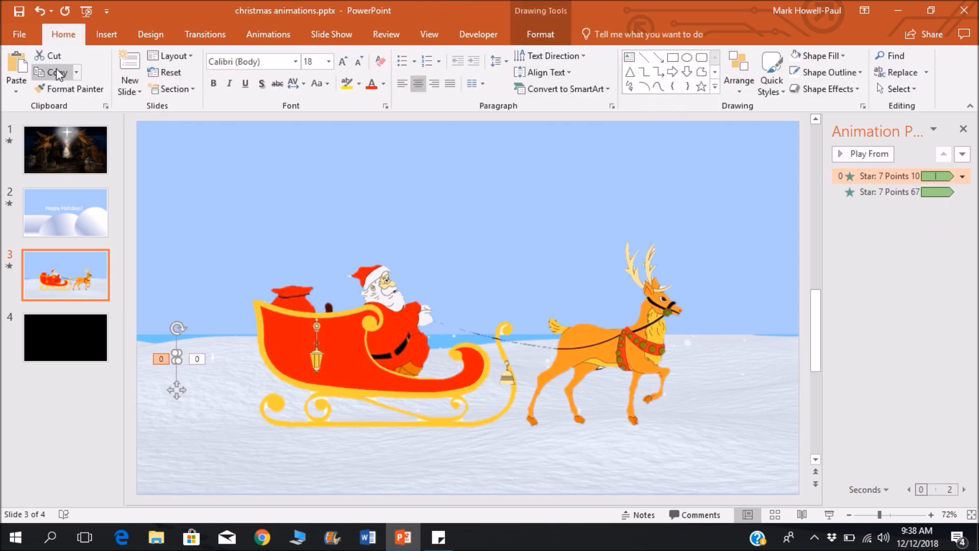
pyautogui.click(58, 74)
pyautogui.hotkey('ctrl', 'v')
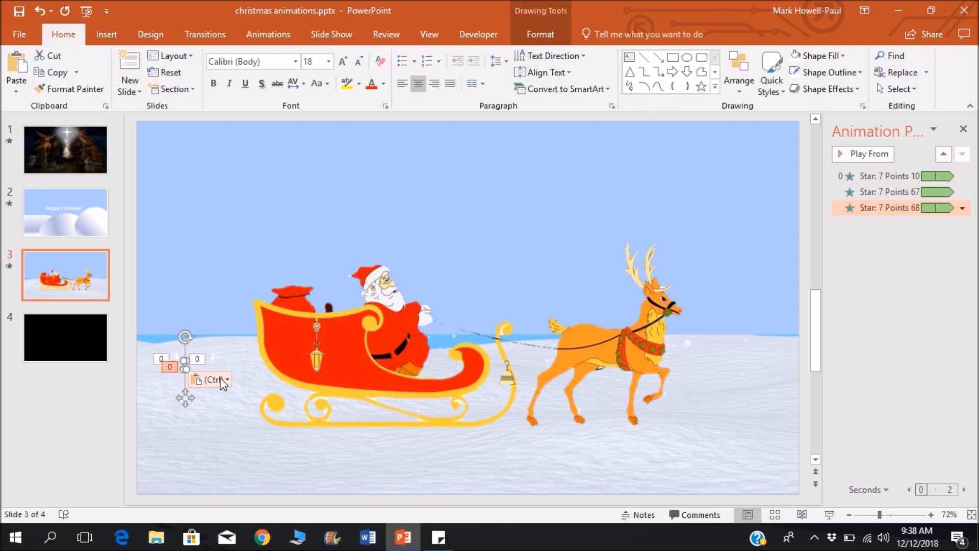
pyautogui.moveTo(186, 393); pyautogui.dragTo(189, 425)
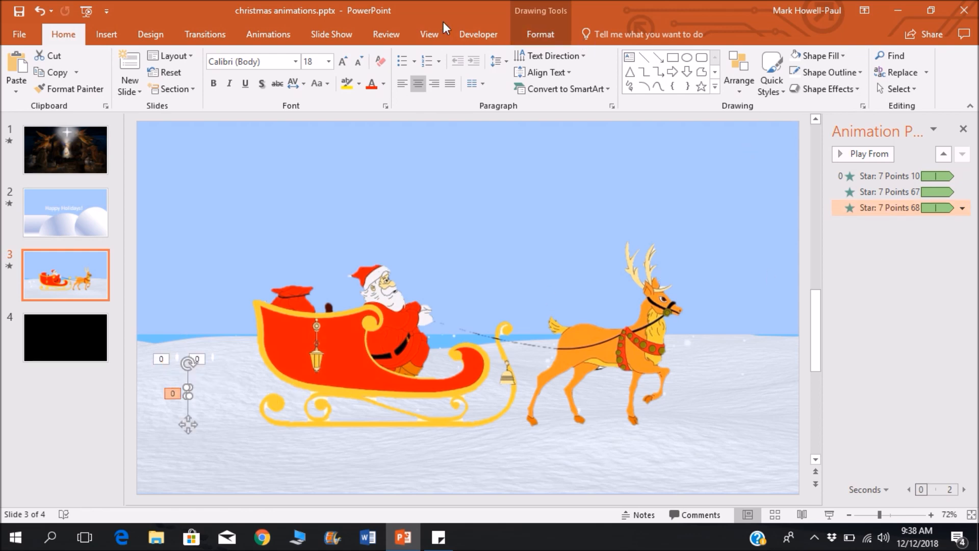
# - Set the animation delay of the lower star to 0.25 seconds
pyautogui.click(268, 34)
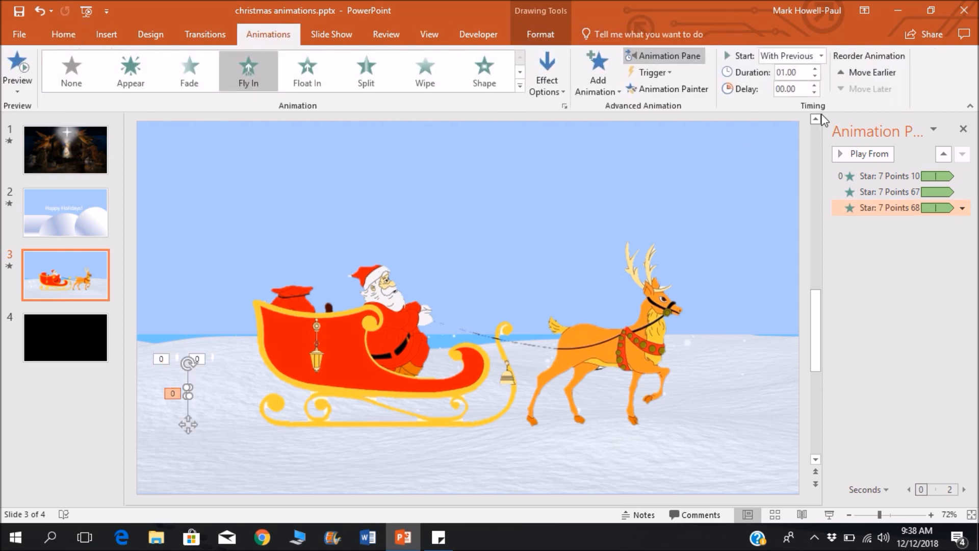
pyautogui.moveTo(866, 206)
pyautogui.mouseDown()
pyautogui.moveTo(838, 188)
pyautogui.moveTo(822, 157)
pyautogui.mouseUp()
pyautogui.click(816, 86)
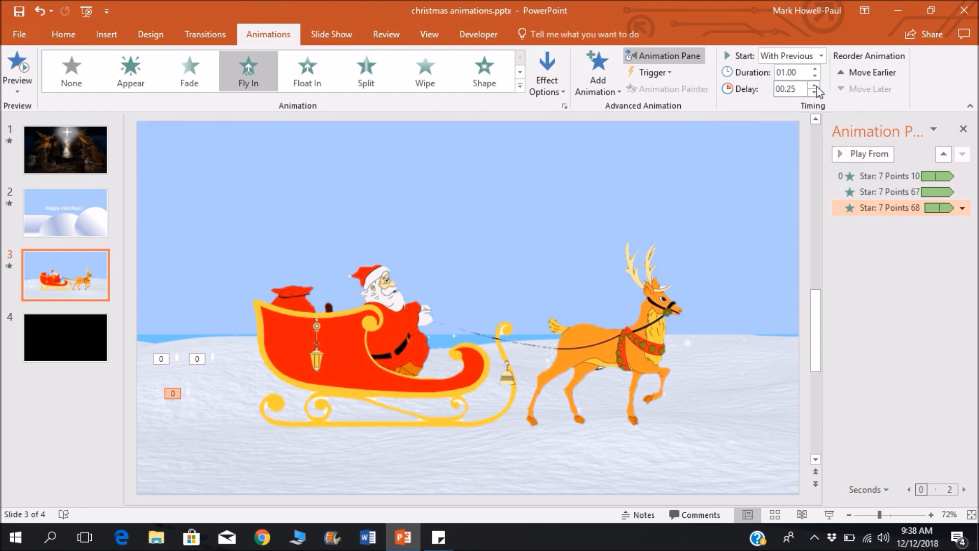
pyautogui.click(907, 309)
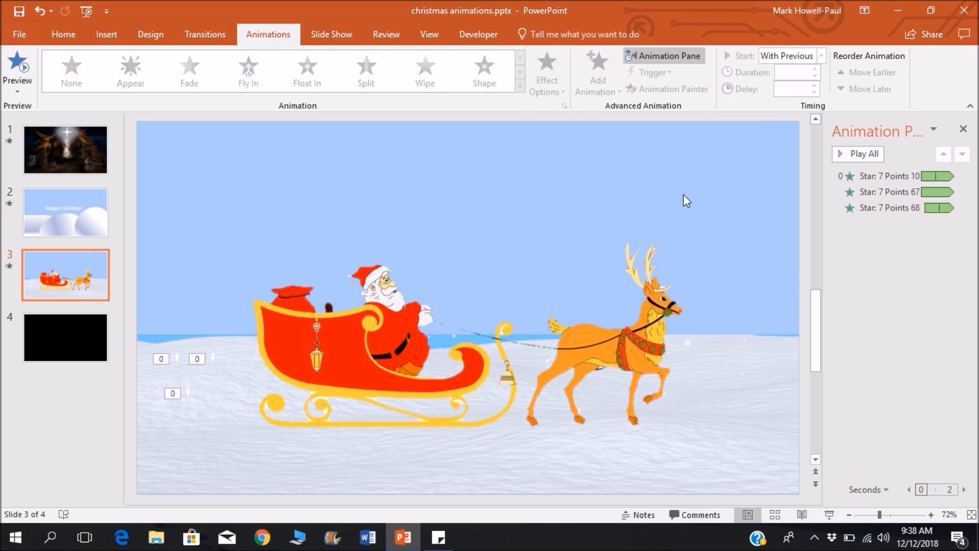
# - Play the slide show from the current slide to check the three falling stars, and exit it
pyautogui.click(357, 35)
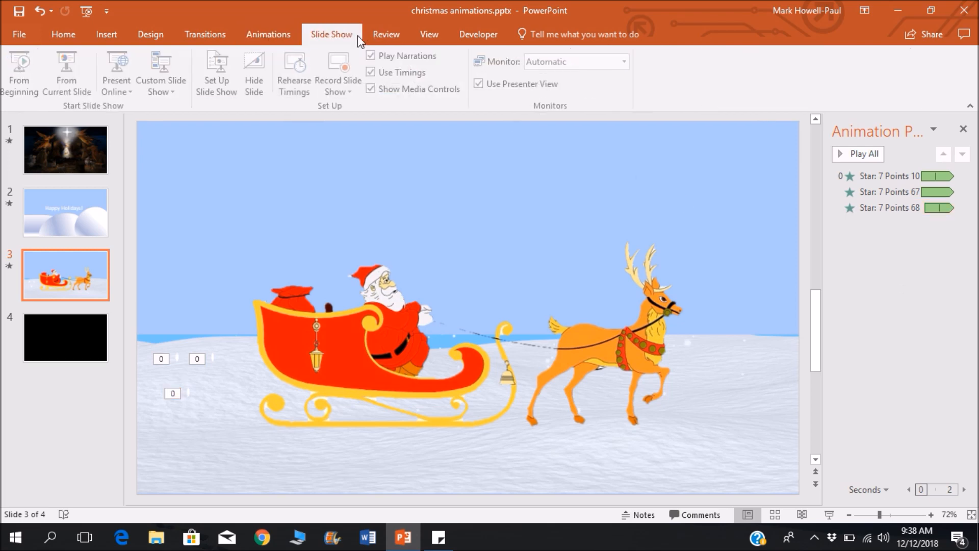
pyautogui.click(66, 77)
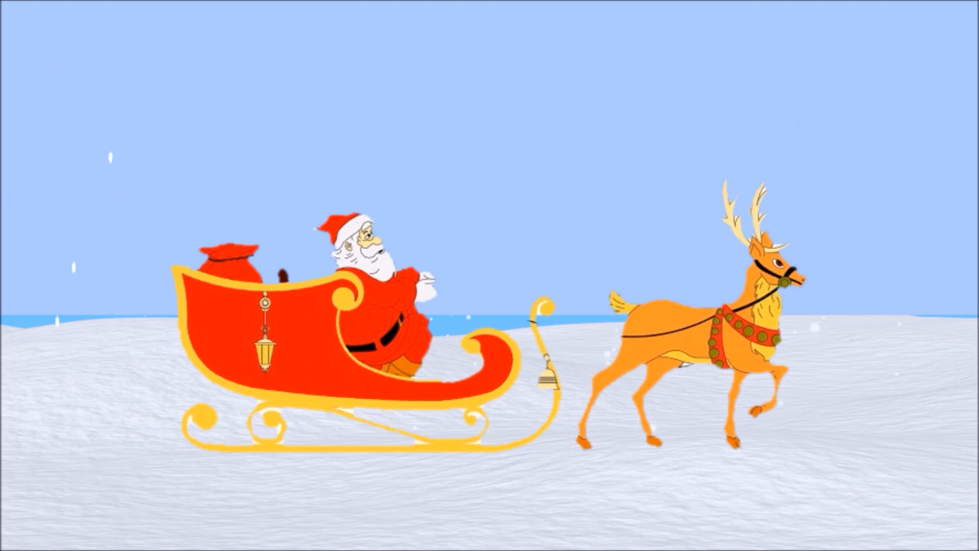
pyautogui.press('Escape')
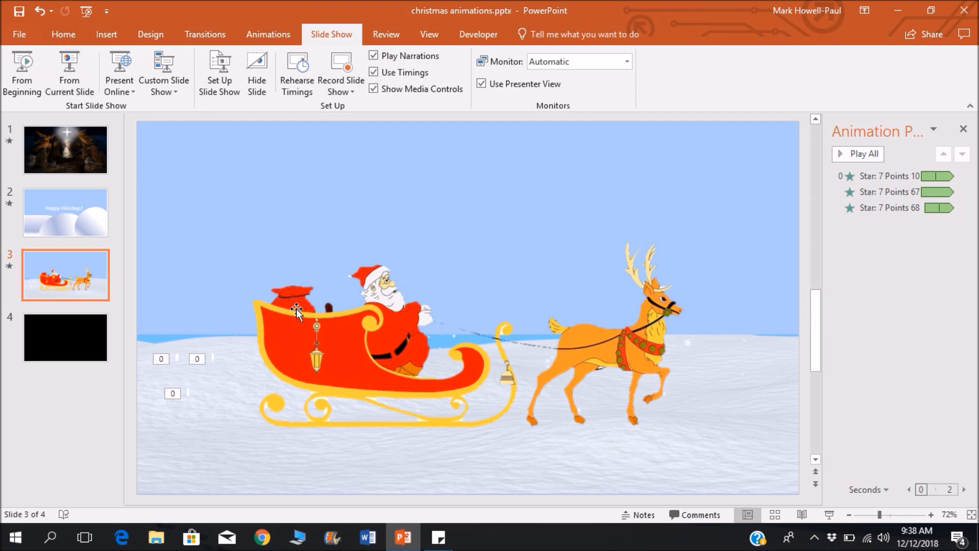
# - Duplicate the star nearest the sleigh, place the copy beside the lower star, and give its animation a short delay
pyautogui.click(212, 356)
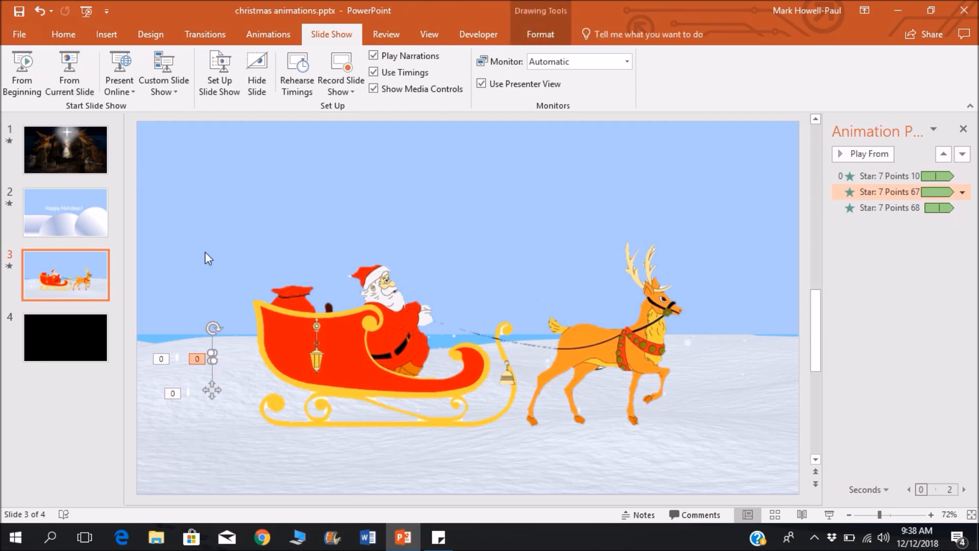
pyautogui.click(66, 30)
pyautogui.click(58, 72)
pyautogui.click(17, 66)
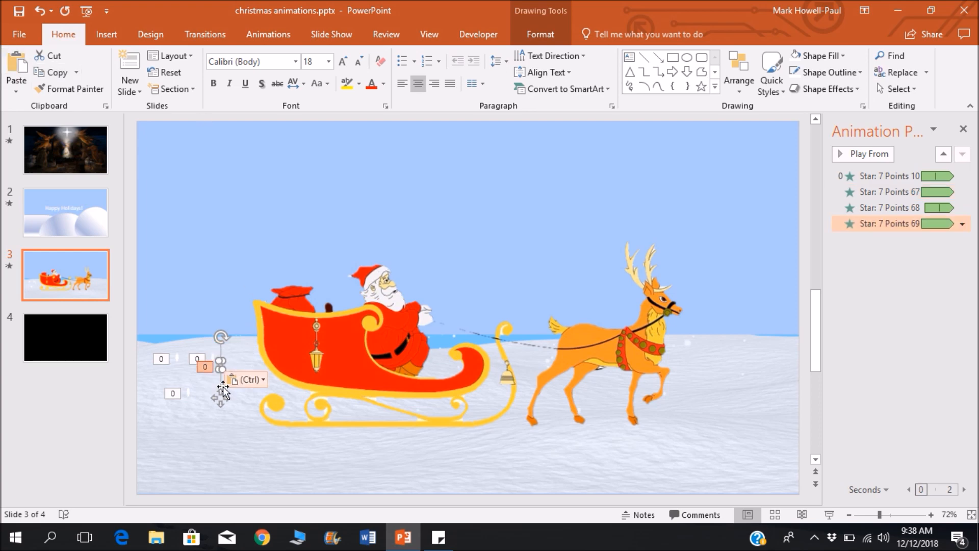
pyautogui.click(218, 401)
pyautogui.click(216, 417)
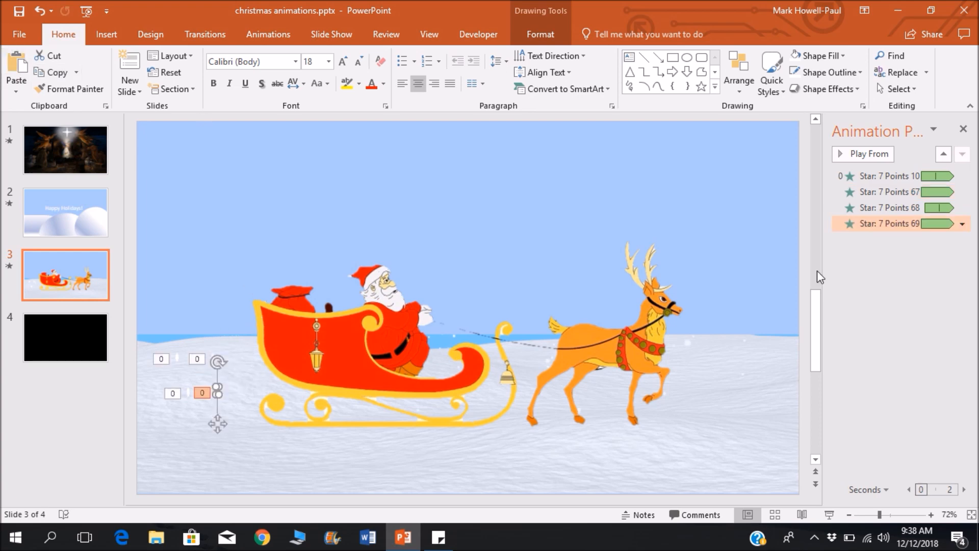
pyautogui.click(280, 44)
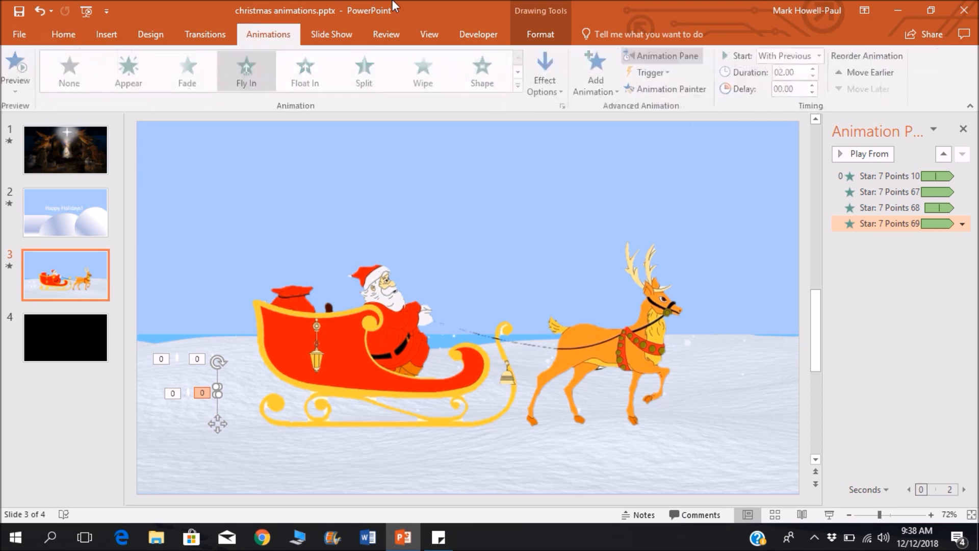
pyautogui.click(888, 291)
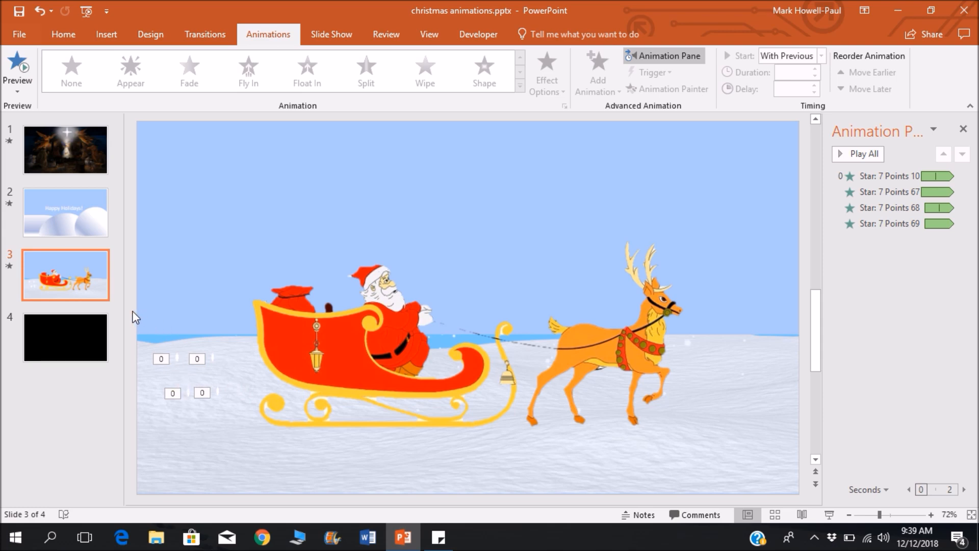
# - Duplicate all four stars as a group and place the copies over the rear runner of the sleigh
pyautogui.moveTo(131, 312); pyautogui.dragTo(239, 414)
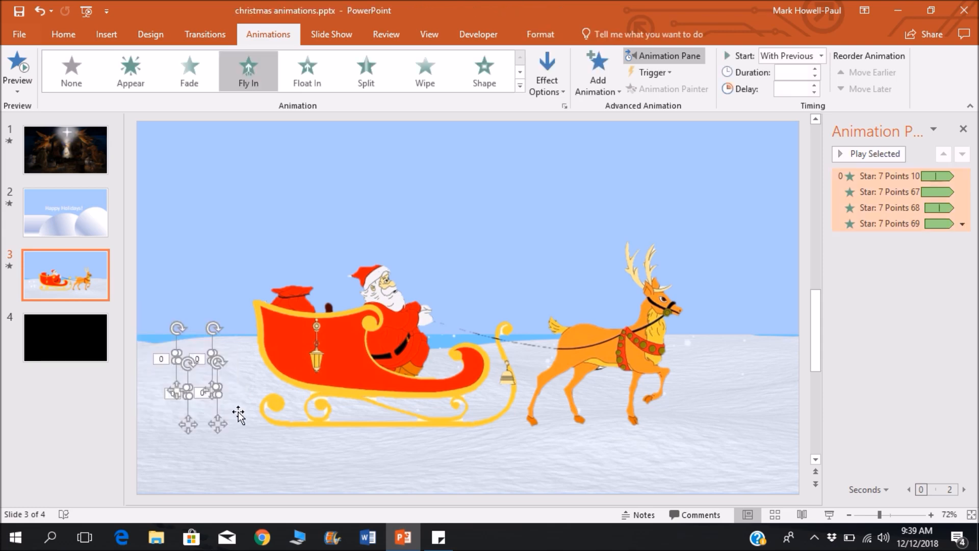
pyautogui.click(134, 309)
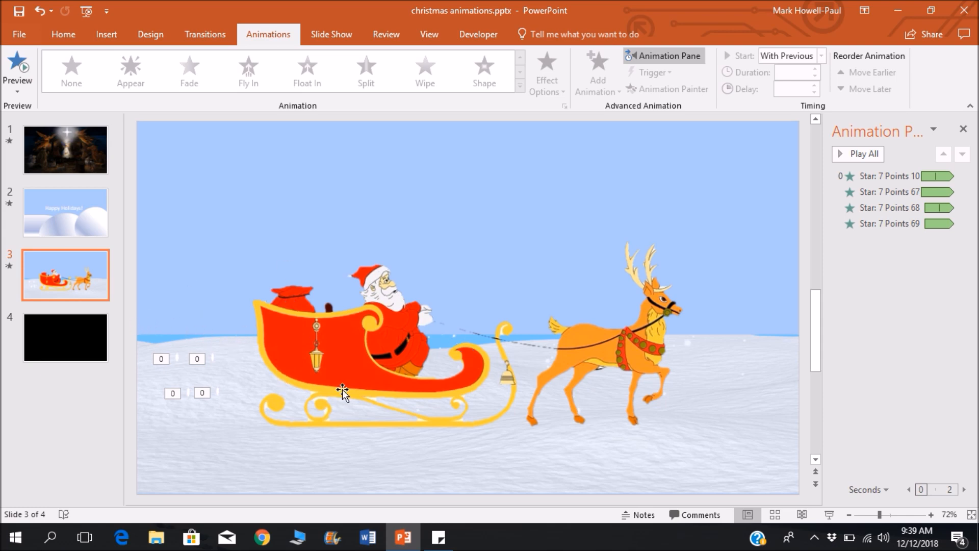
pyautogui.moveTo(130, 301); pyautogui.dragTo(262, 443)
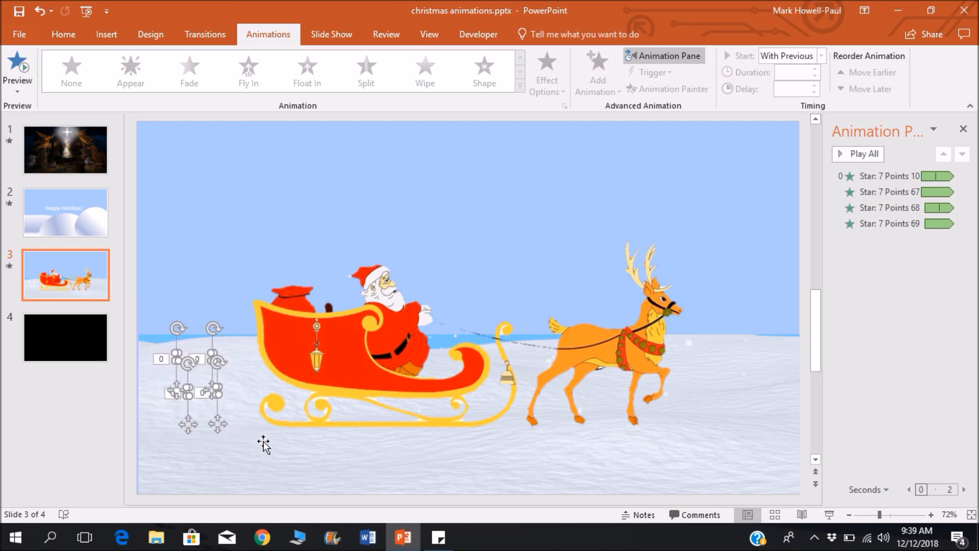
pyautogui.click(76, 40)
pyautogui.click(51, 72)
pyautogui.click(16, 67)
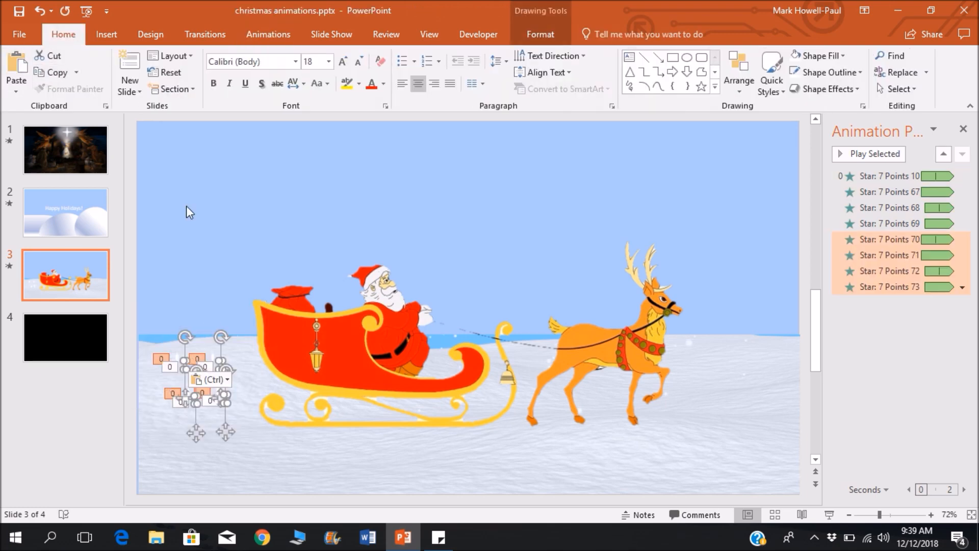
pyautogui.moveTo(252, 434); pyautogui.dragTo(323, 461)
# - Play the slide show from the current slide to check the snowfall, exit it, and delete the four copied stars
pyautogui.click(268, 35)
pyautogui.click(312, 41)
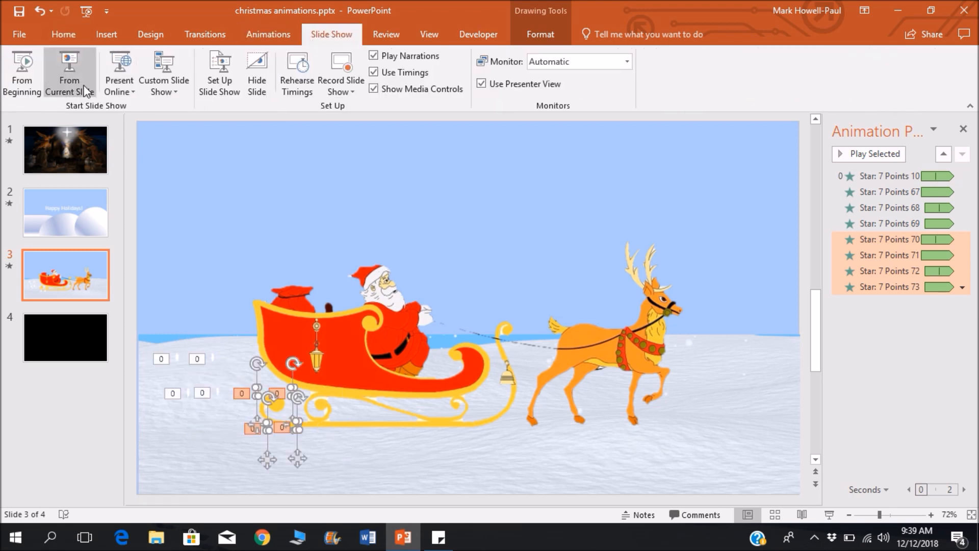
pyautogui.click(74, 84)
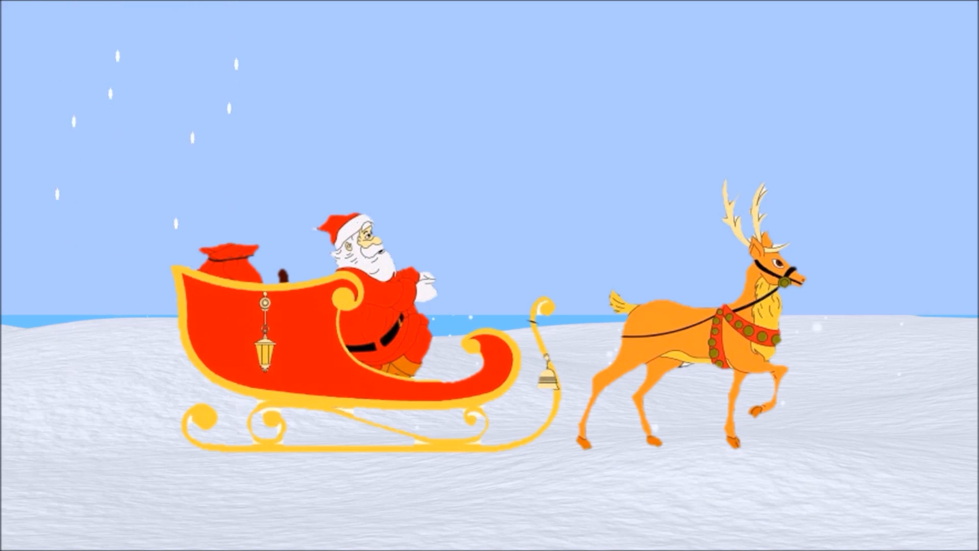
pyautogui.press('Escape')
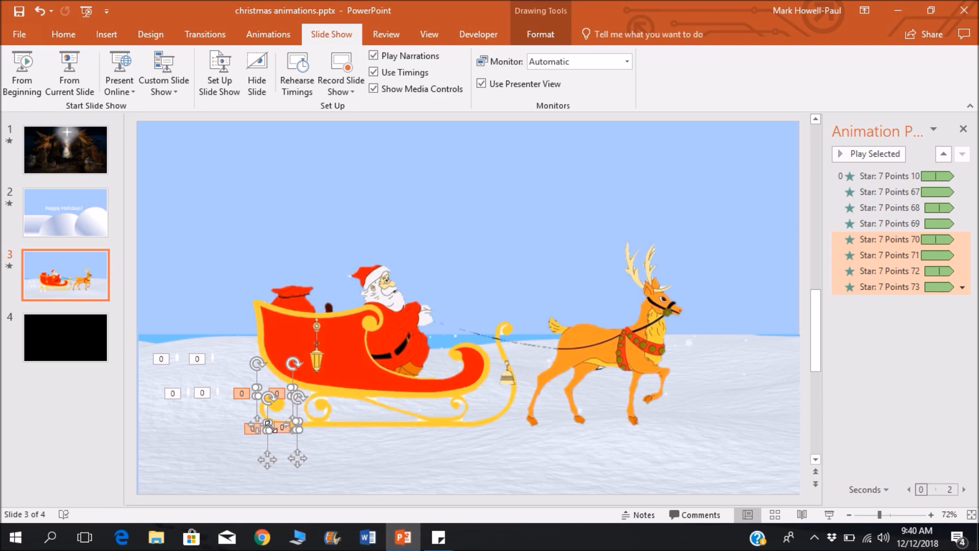
pyautogui.press('Delete')
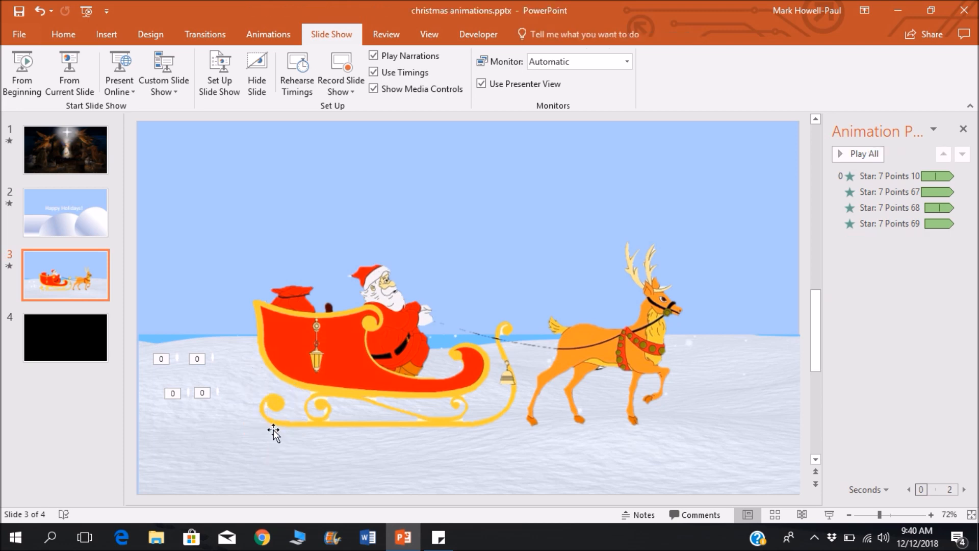
# - Duplicate the lower-row star nearest the sleigh and place the copy in the snow below the rear runner
pyautogui.click(220, 394)
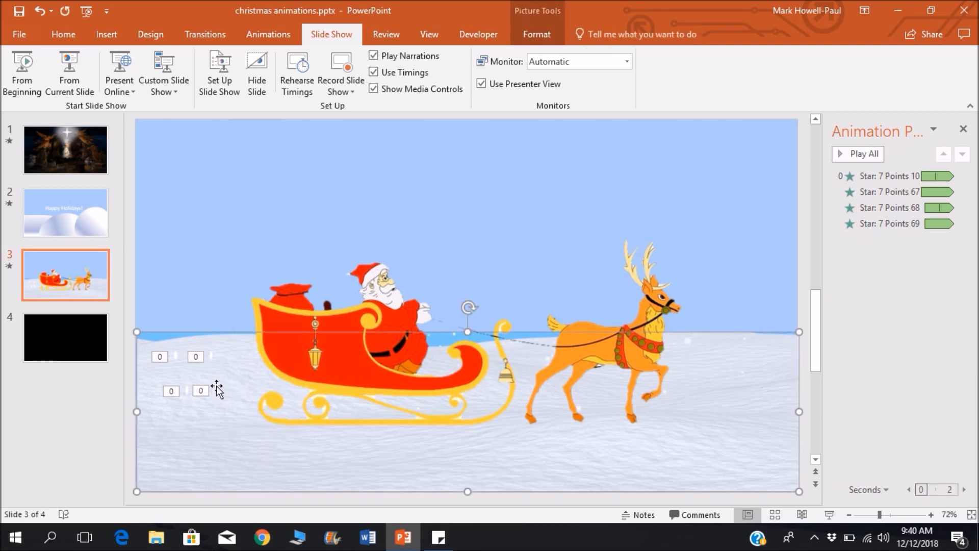
pyautogui.click(217, 390)
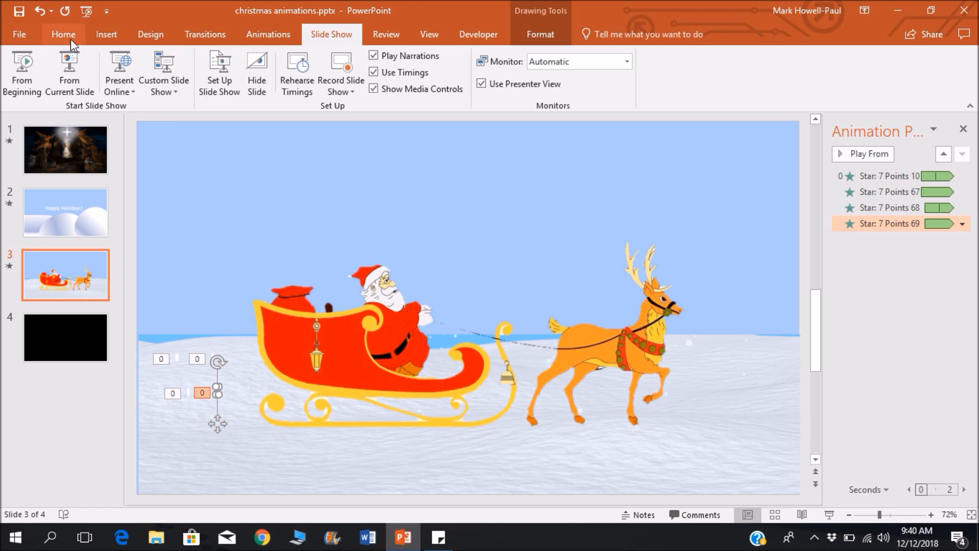
pyautogui.click(71, 39)
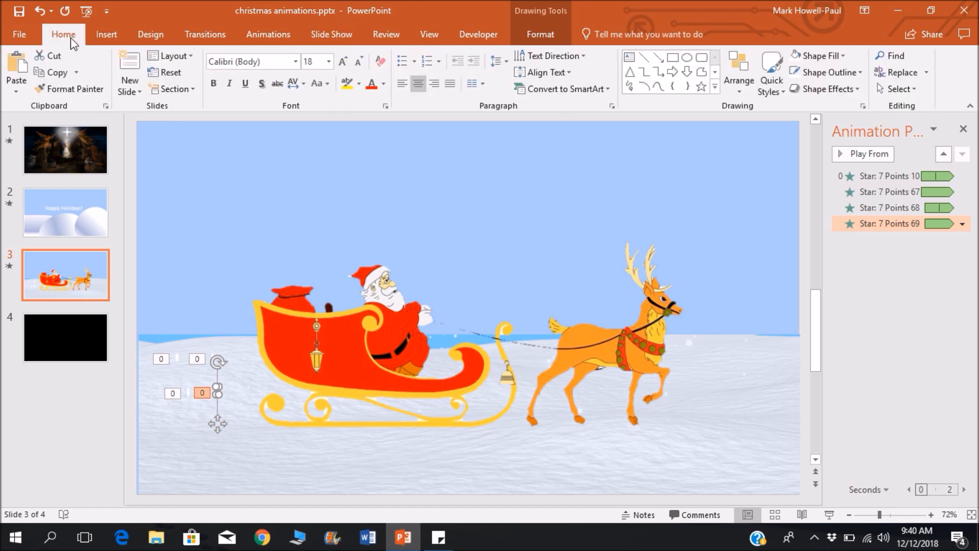
pyautogui.click(45, 72)
pyautogui.click(16, 69)
pyautogui.click(268, 477)
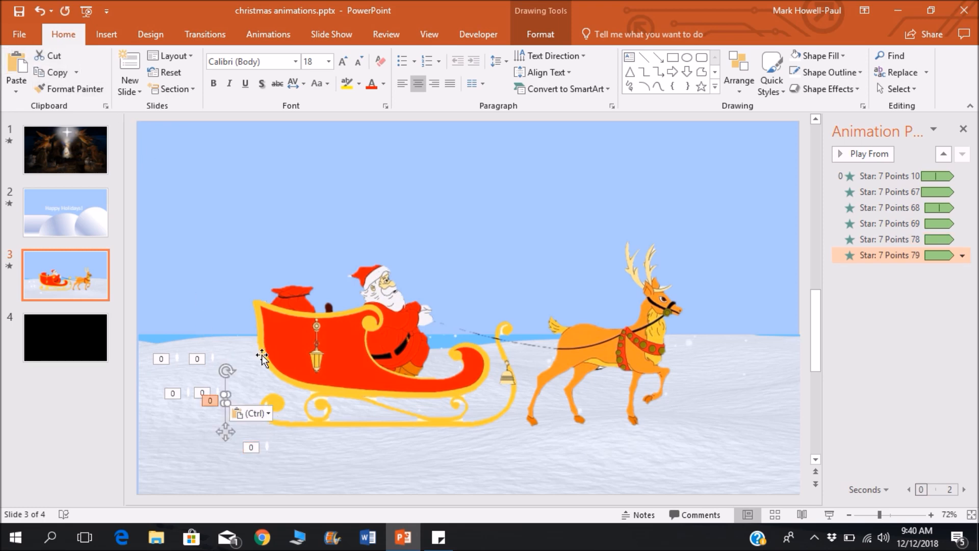
# - Place two more copies of that star in the snow below the middle and front of the sleigh
pyautogui.press('Escape')
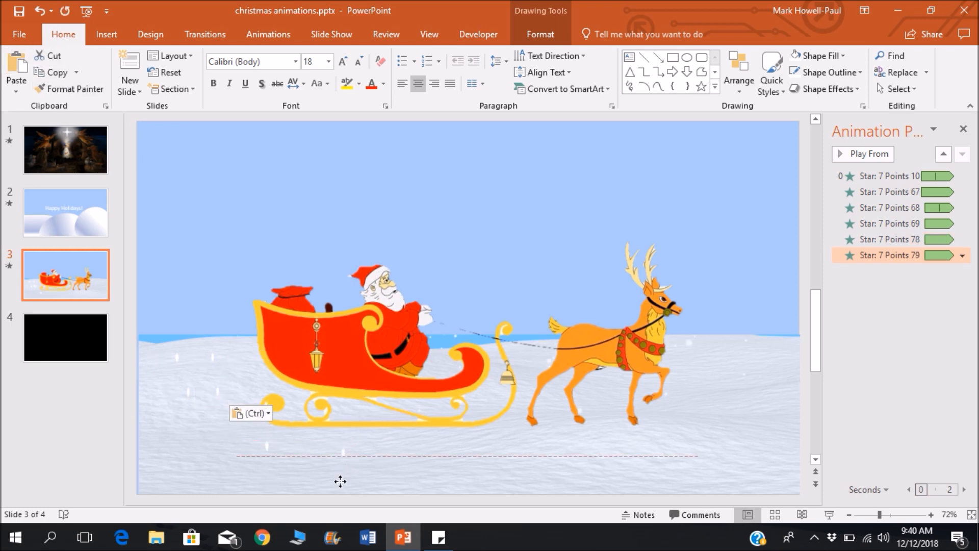
pyautogui.click(340, 482)
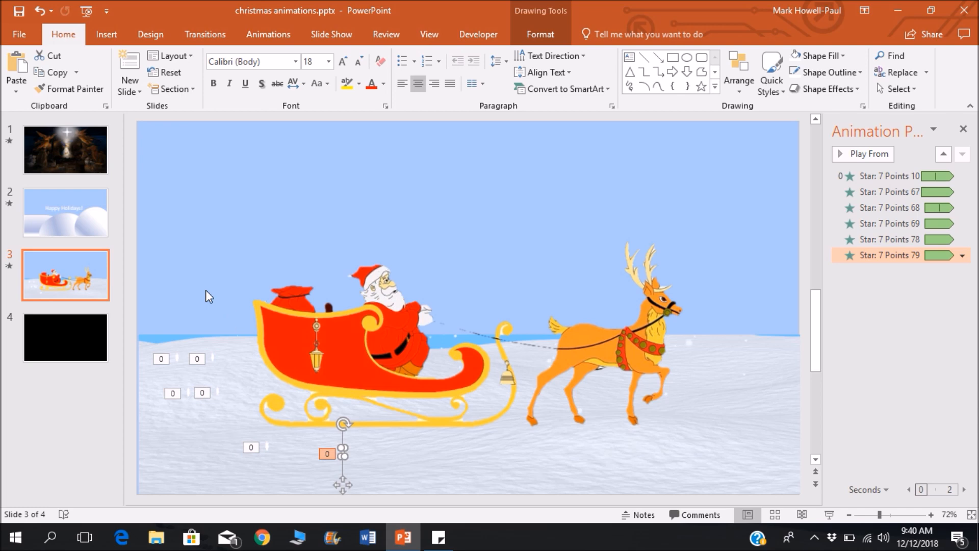
pyautogui.click(17, 72)
pyautogui.press('Escape')
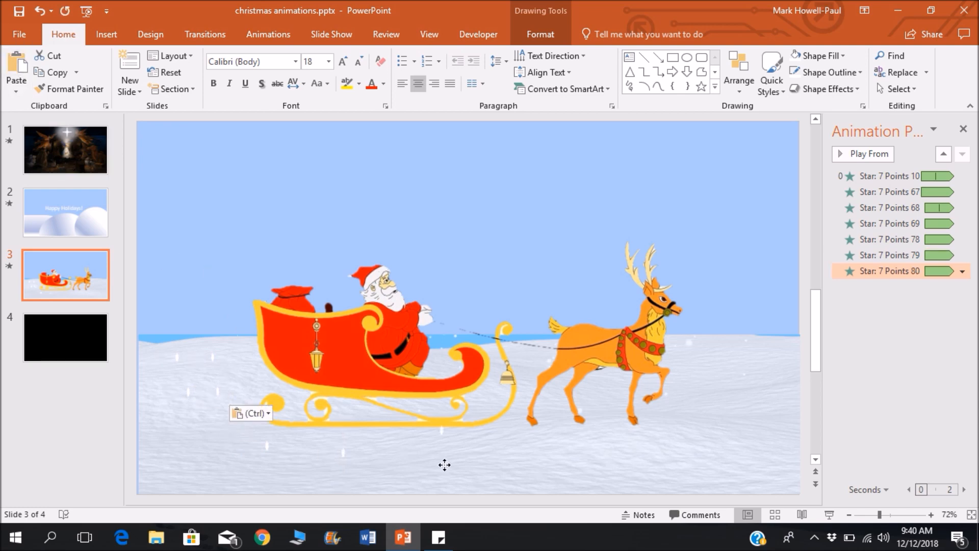
pyautogui.click(462, 478)
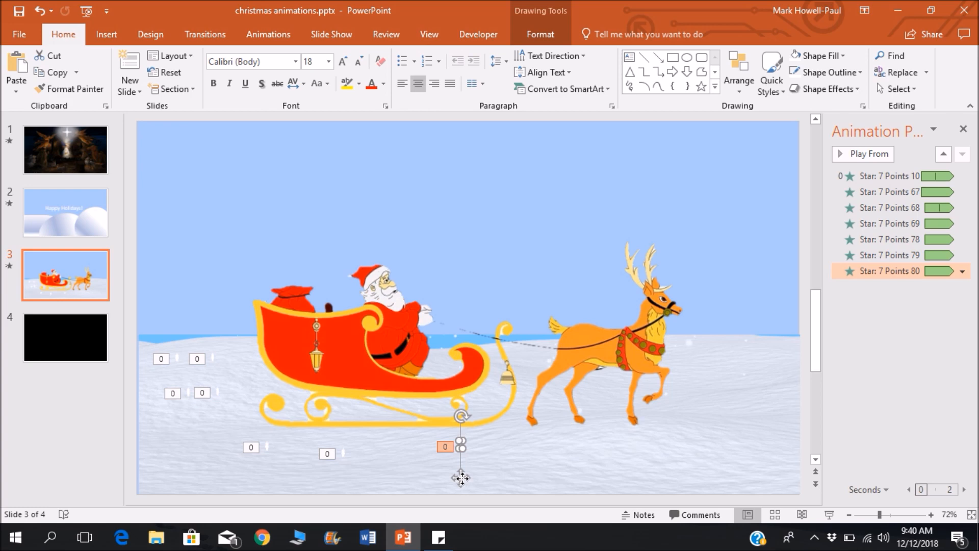
# - Paste further copies of the star and scatter them across the snow below the sleigh and around the reindeer
pyautogui.click(17, 72)
pyautogui.moveTo(225, 432); pyautogui.dragTo(569, 481)
pyautogui.click(17, 71)
pyautogui.click(16, 71)
pyautogui.moveTo(225, 432); pyautogui.dragTo(610, 439)
pyautogui.click(17, 71)
pyautogui.hotkey('ctrl', 'v')
pyautogui.hotkey('ctrl', 'v')
pyautogui.hotkey('ctrl', 'v')
pyautogui.hotkey('ctrl', 'v')
pyautogui.hotkey('ctrl', 'v')
pyautogui.hotkey('ctrl', 'v')
pyautogui.hotkey('ctrl', 'v')
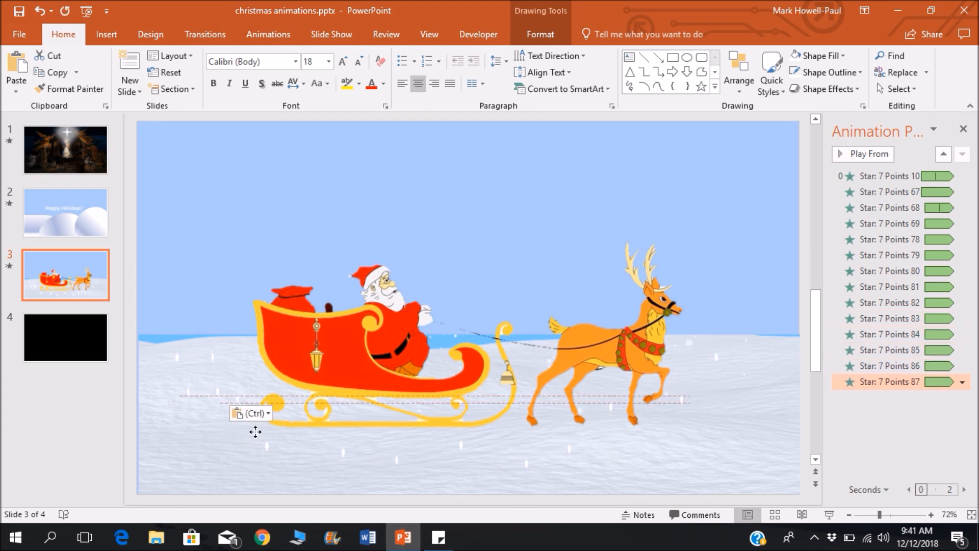
pyautogui.moveTo(225, 432); pyautogui.dragTo(777, 366)
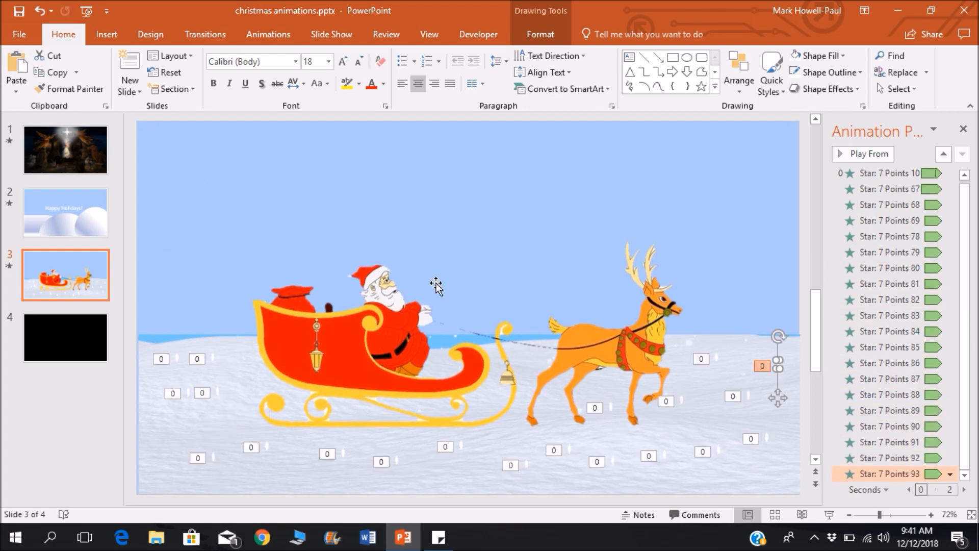
# - Duplicate the upper-row star nearest the sleigh and place the copy against the sleigh's back edge, just above the rear runner
pyautogui.click(214, 359)
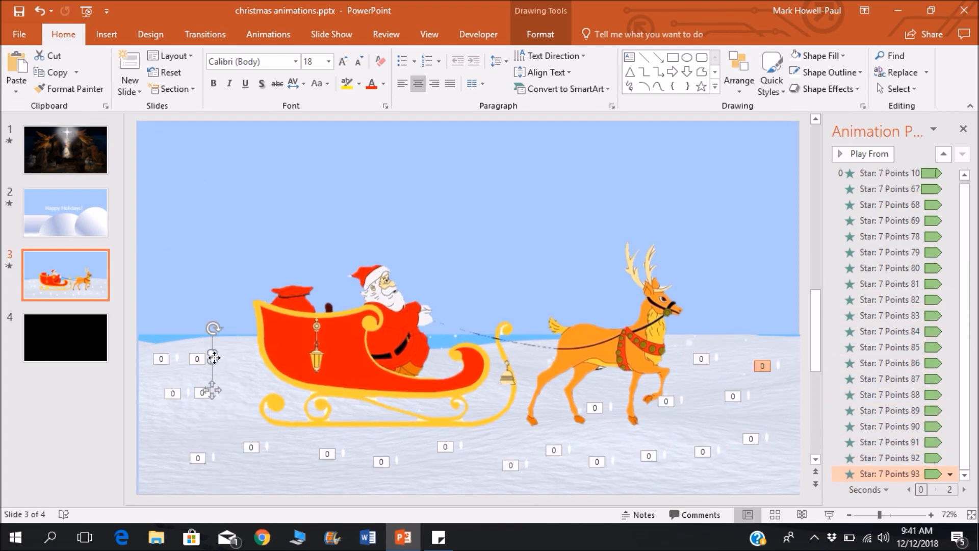
pyautogui.moveTo(214, 359); pyautogui.dragTo(252, 370)
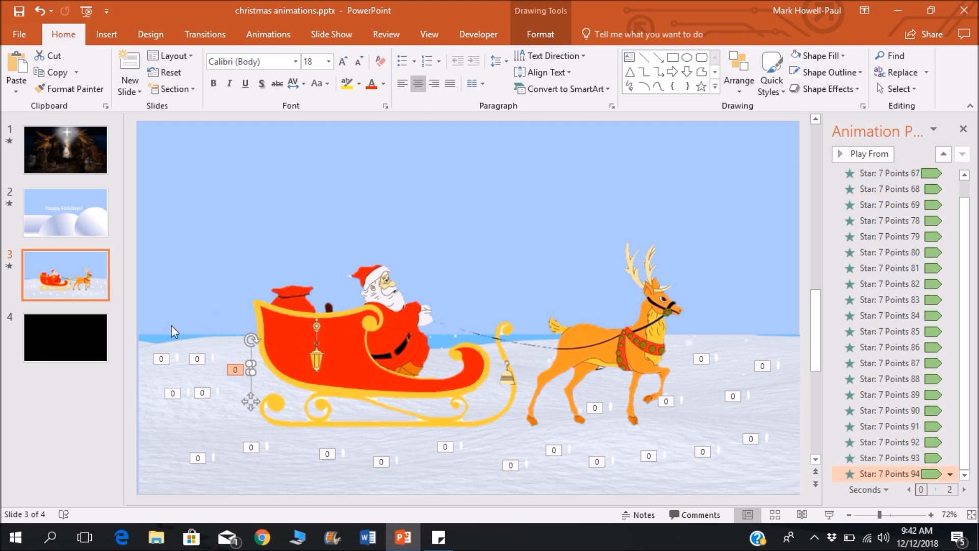
pyautogui.moveTo(145, 319); pyautogui.dragTo(229, 417)
pyautogui.click(230, 305)
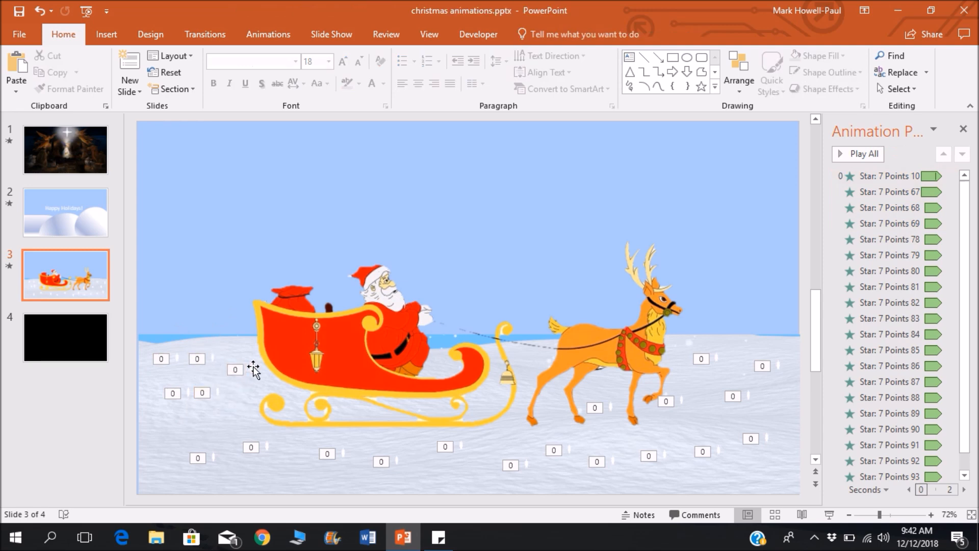
pyautogui.click(256, 391)
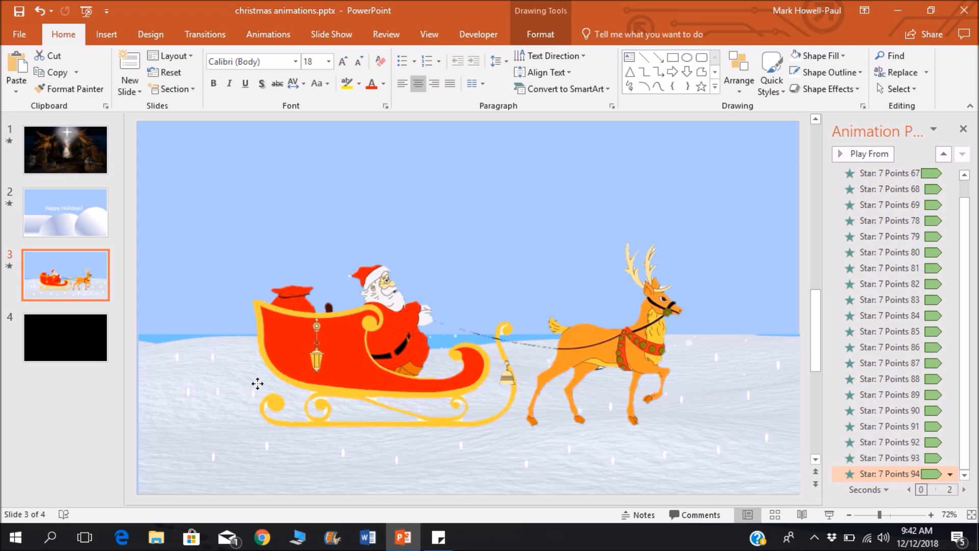
pyautogui.moveTo(258, 386); pyautogui.dragTo(267, 352)
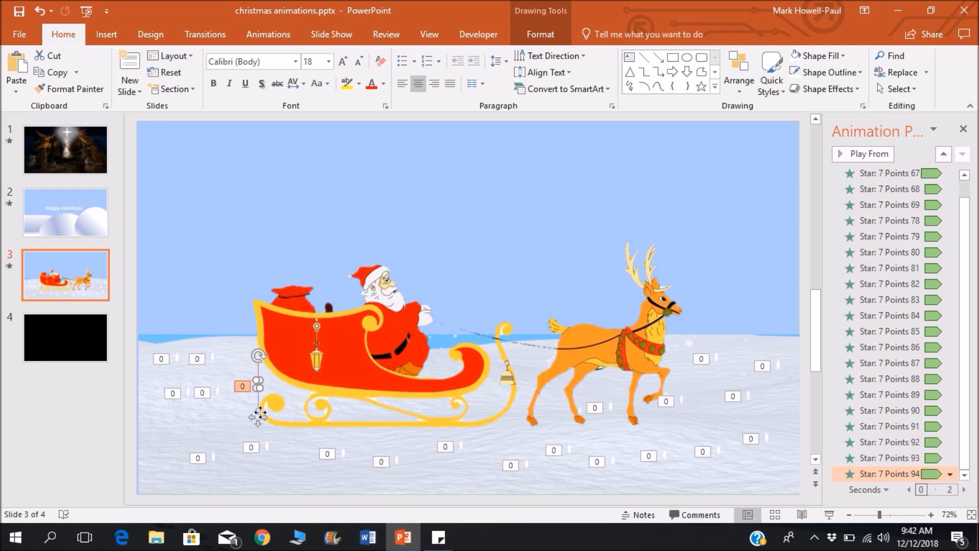
# - Paste more copies of the upper-row star and spread them along the foreground snow and around the front of the reindeer
pyautogui.moveTo(312, 408); pyautogui.dragTo(241, 486)
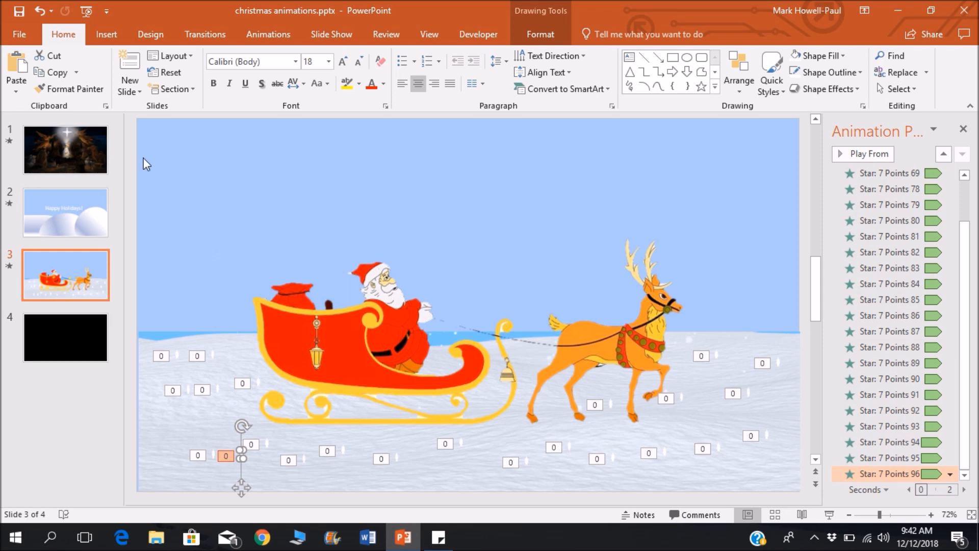
pyautogui.click(16, 69)
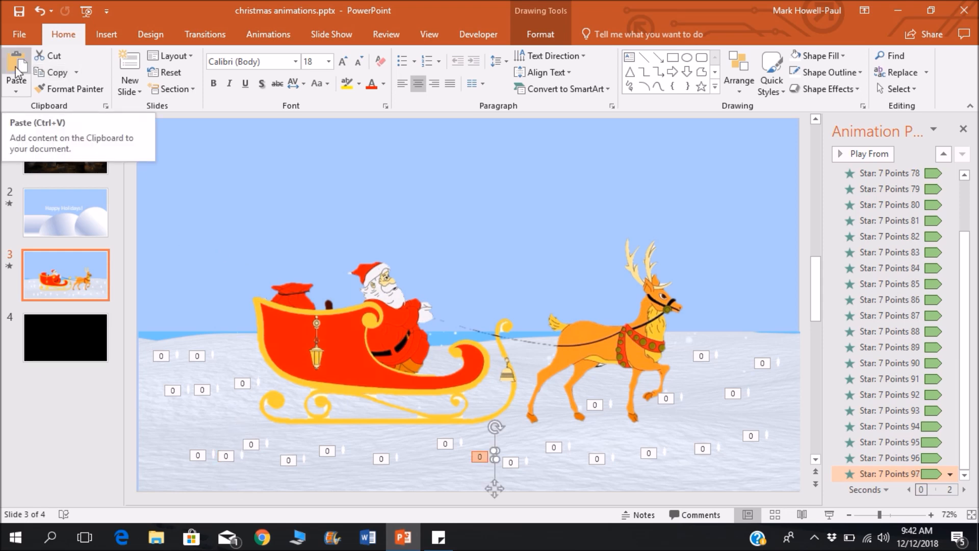
pyautogui.click(15, 69)
pyautogui.moveTo(214, 393); pyautogui.dragTo(542, 474)
pyautogui.click(16, 69)
pyautogui.moveTo(214, 393); pyautogui.dragTo(690, 465)
pyautogui.click(16, 69)
pyautogui.moveTo(214, 393); pyautogui.dragTo(720, 426)
pyautogui.click(16, 69)
pyautogui.moveTo(215, 393); pyautogui.dragTo(752, 357)
# - Preview the slide's animations, play the slide show from the current slide to check the denser snowfall, and exit it
pyautogui.click(268, 35)
pyautogui.click(16, 66)
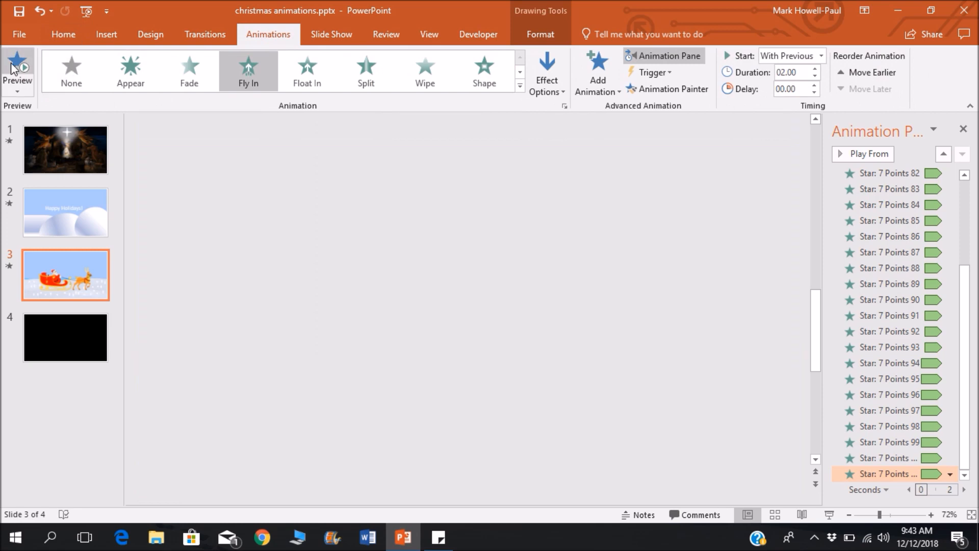
pyautogui.click(331, 34)
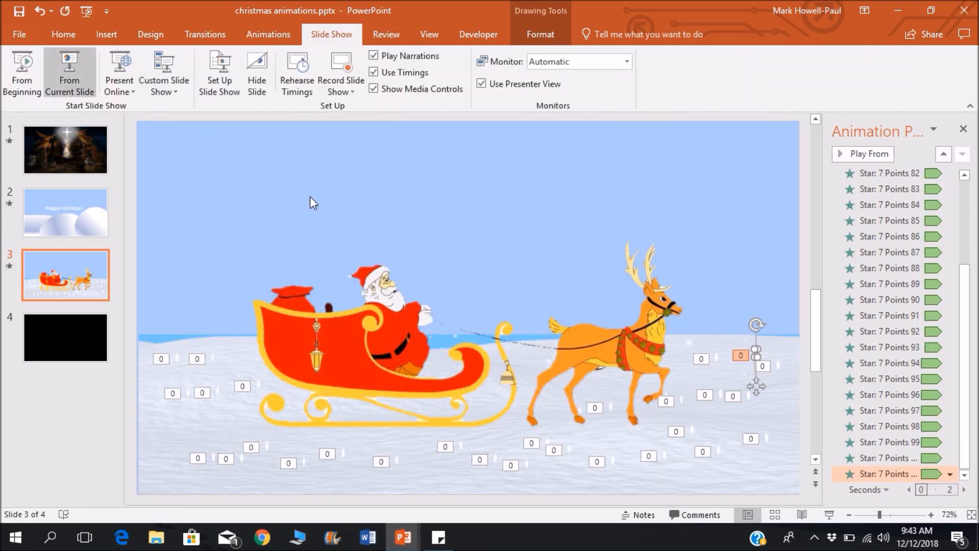
pyautogui.hotkey('shift', 'F5')
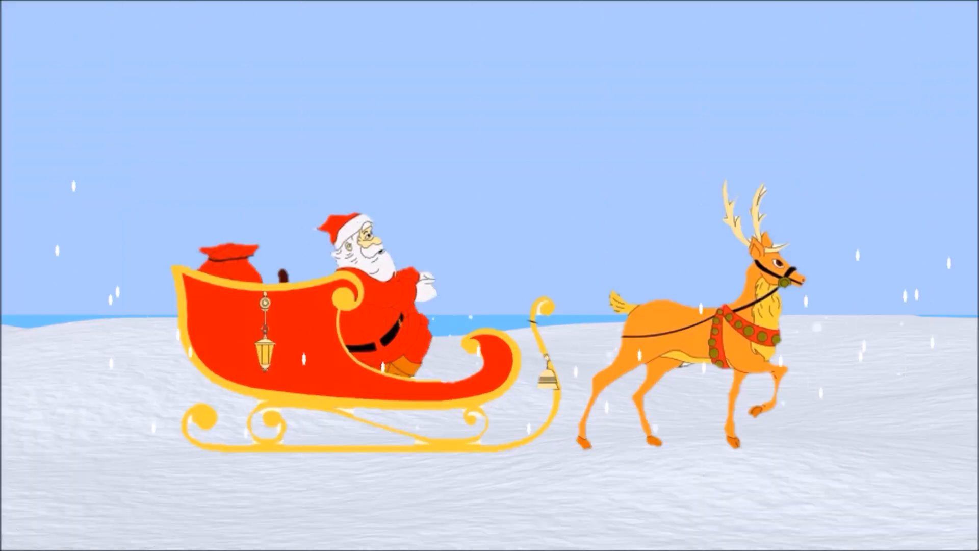
pyautogui.press('Escape')
# - Duplicate the second star of the upper row behind the sleigh and place the copy in the snow below the reindeer
pyautogui.click(212, 356)
pyautogui.click(64, 34)
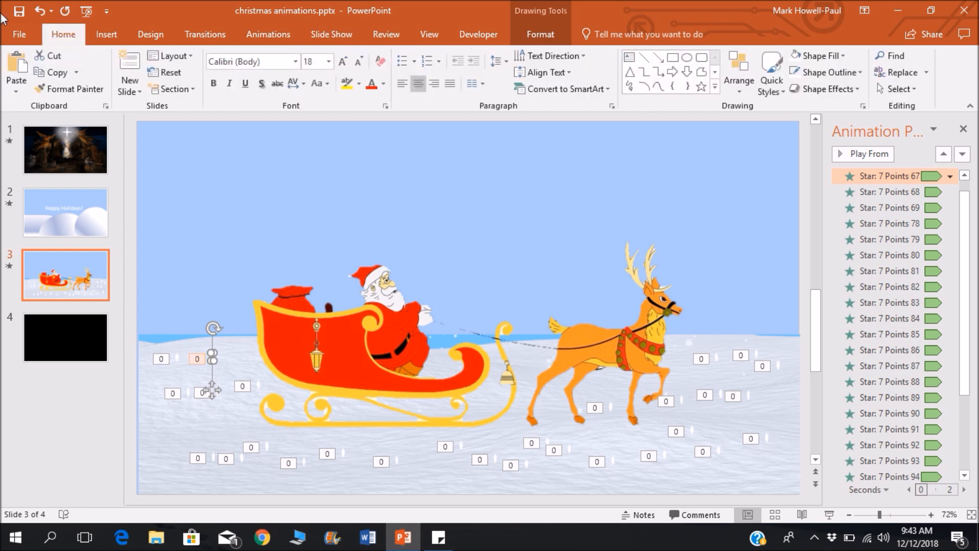
pyautogui.hotkey('ctrl', 'c')
pyautogui.hotkey('ctrl', 'v')
pyautogui.moveTo(218, 393); pyautogui.dragTo(640, 462)
# - Play the slide show from the current slide to check the full snowfall, and exit it
pyautogui.click(331, 34)
pyautogui.click(87, 76)
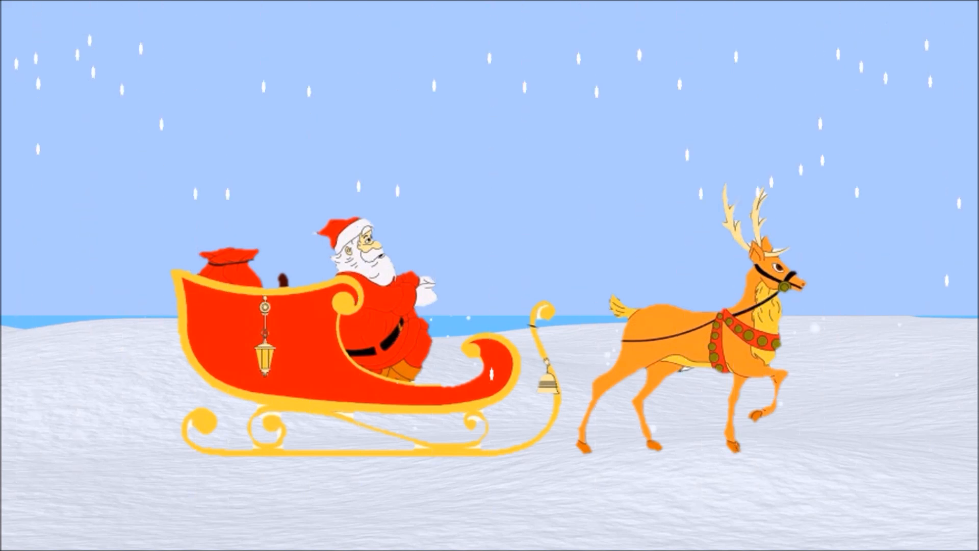
pyautogui.press('Escape')
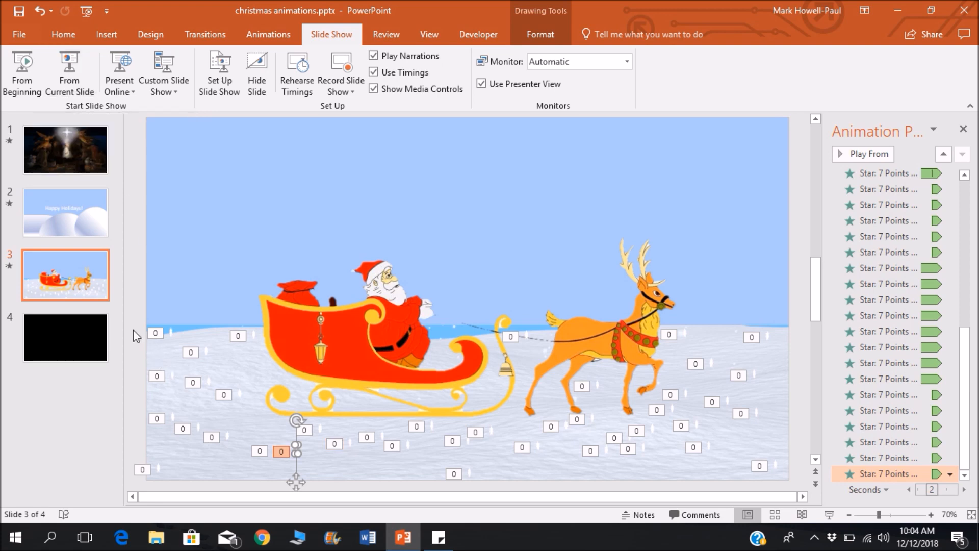
# - Play the snowfall on the Happy Holidays slide and advance the show to the Santa sleigh slide
pyautogui.click(105, 301)
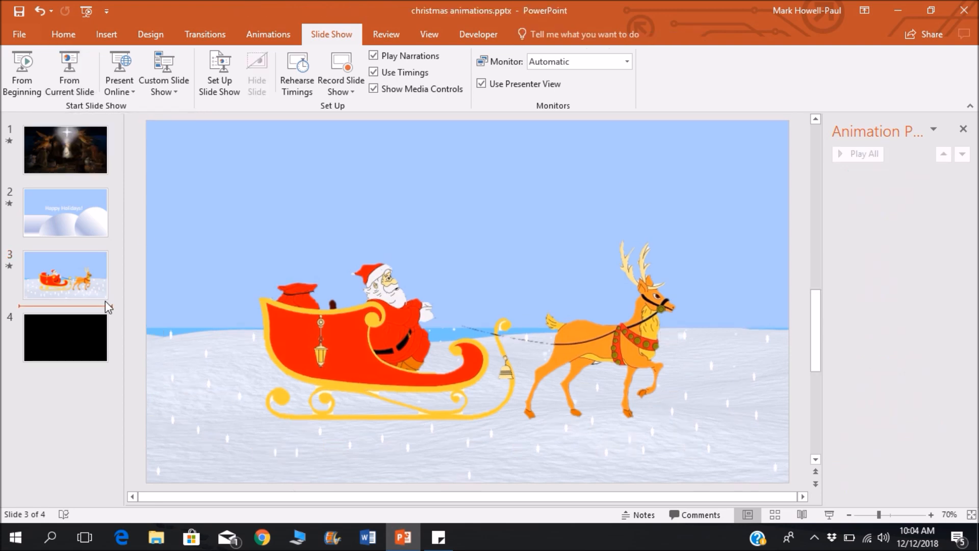
pyautogui.click(100, 292)
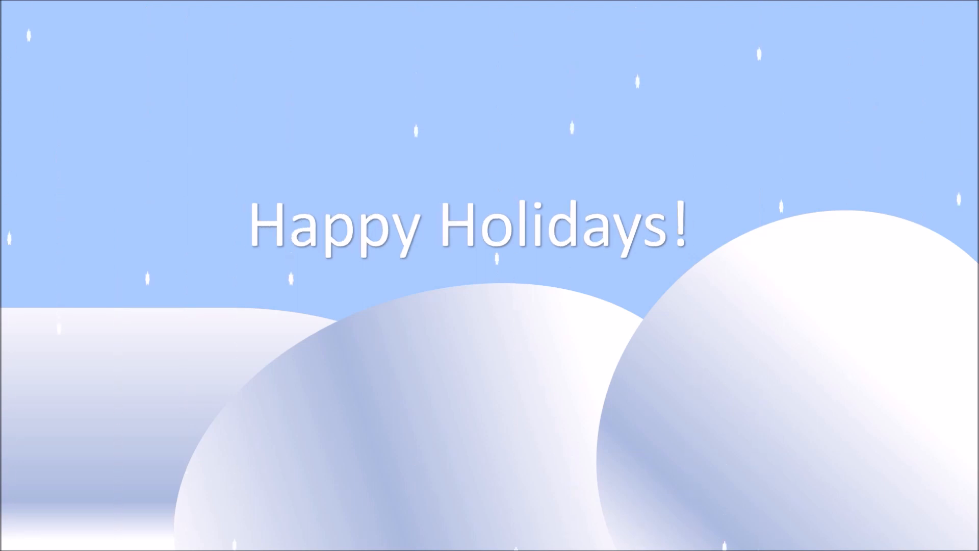
pyautogui.press('Right')
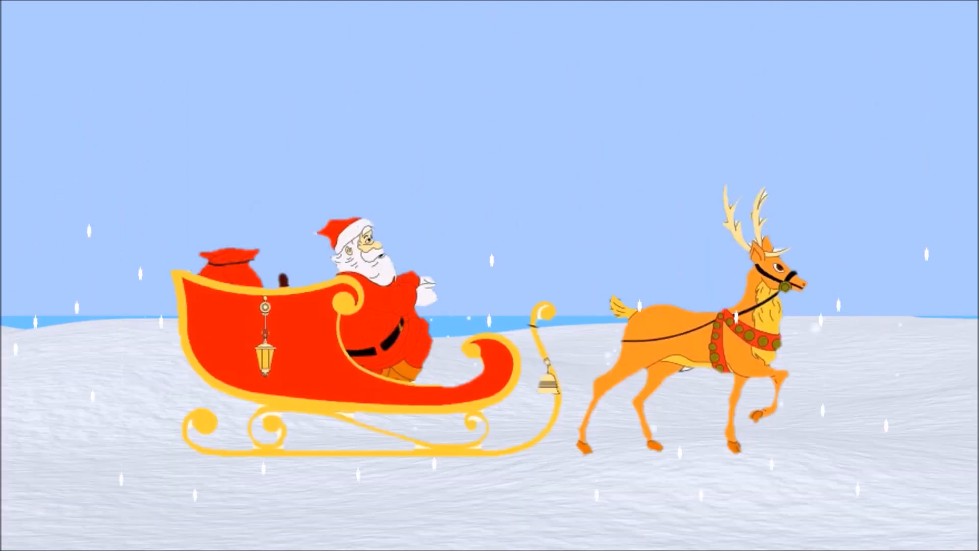